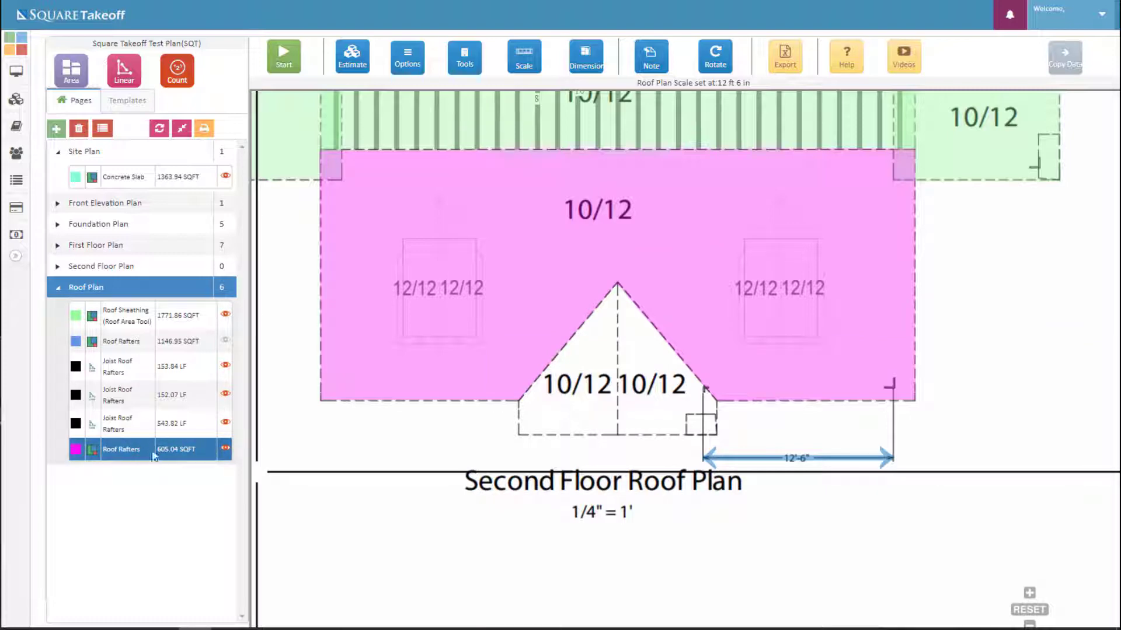
- Select the Roof Rafters (605.04 SQFT) area on the Roof Plan page
{"action": "left_click", "coordinate": [133, 449]}
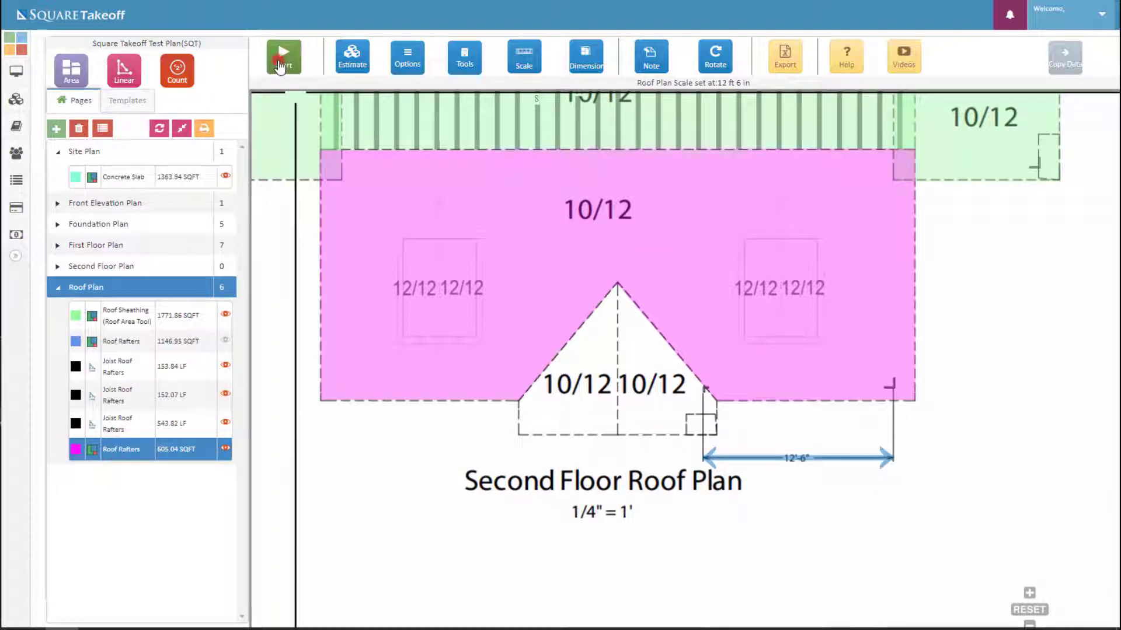
- Outline the left gable half under the ridge as added Roof Rafters area
{"action": "left_click", "coordinate": [282, 62]}
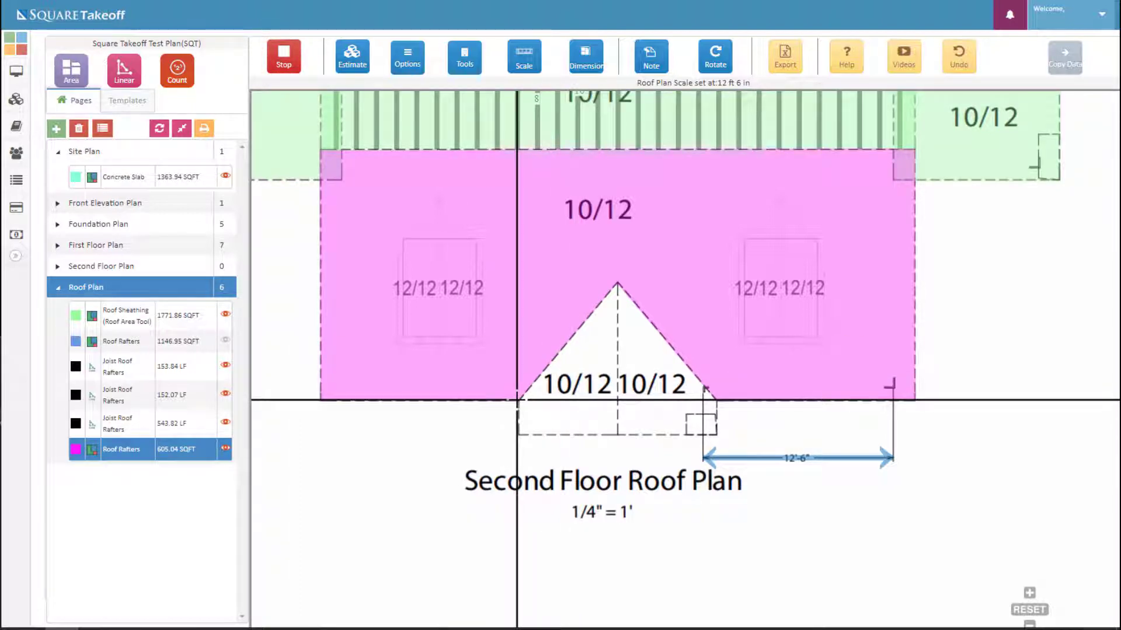
{"action": "left_click", "coordinate": [519, 401]}
{"action": "left_click", "coordinate": [518, 435]}
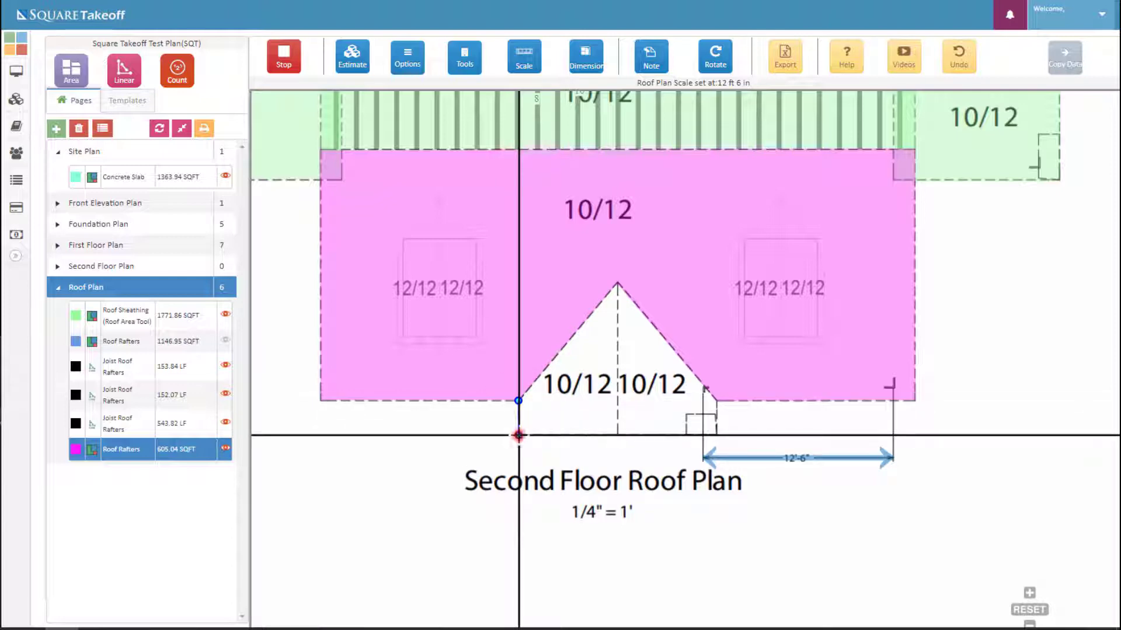
{"action": "left_click", "coordinate": [619, 435]}
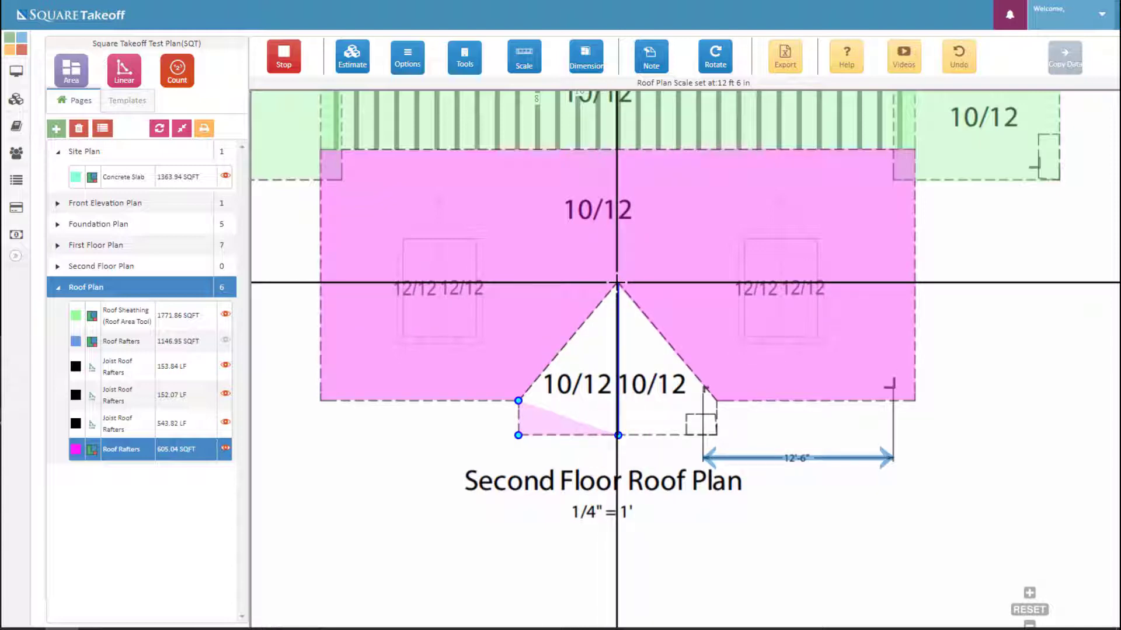
{"action": "left_click", "coordinate": [617, 284]}
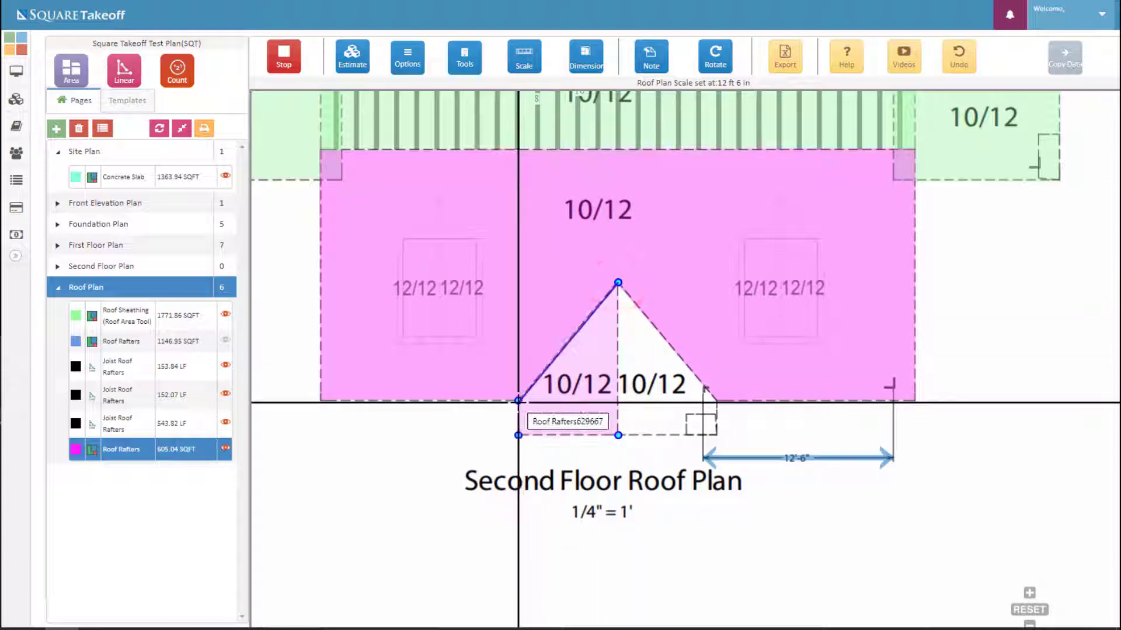
{"action": "left_click", "coordinate": [518, 401]}
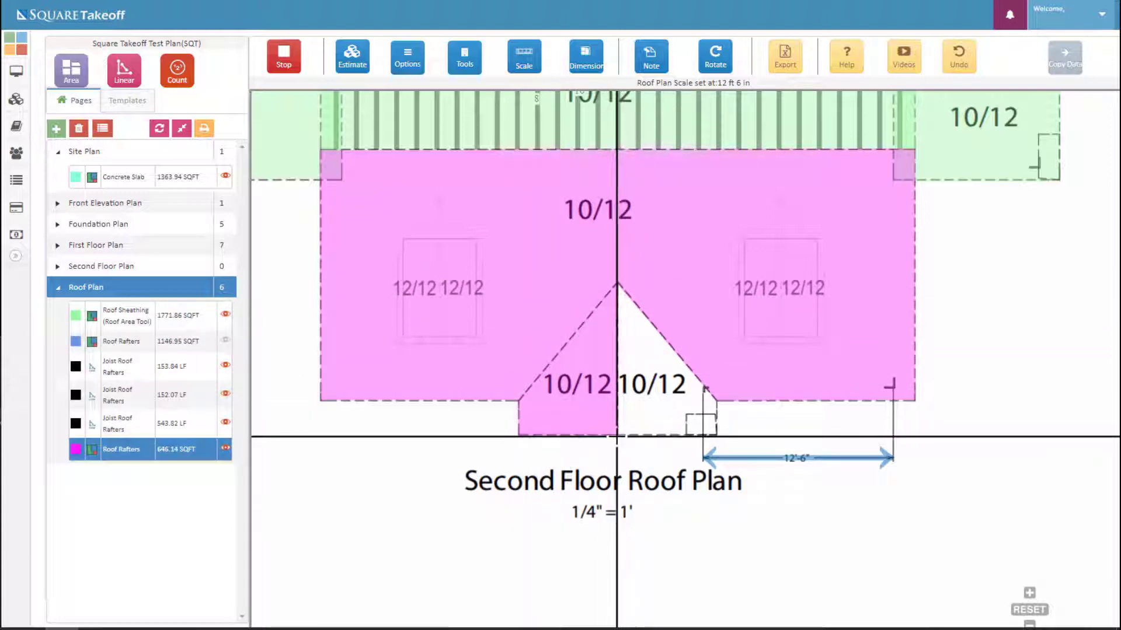
- Outline the right gable half and stop, bringing Roof Rafters to 686.75 SQFT
{"action": "left_click", "coordinate": [617, 435]}
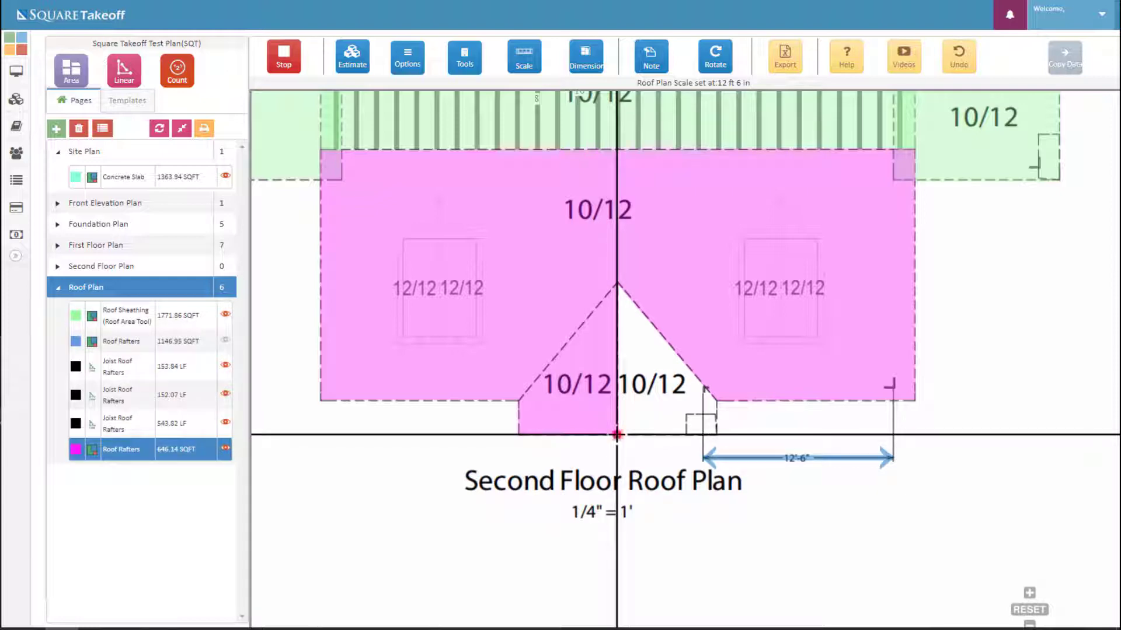
{"action": "left_click", "coordinate": [717, 435]}
{"action": "left_click", "coordinate": [717, 401]}
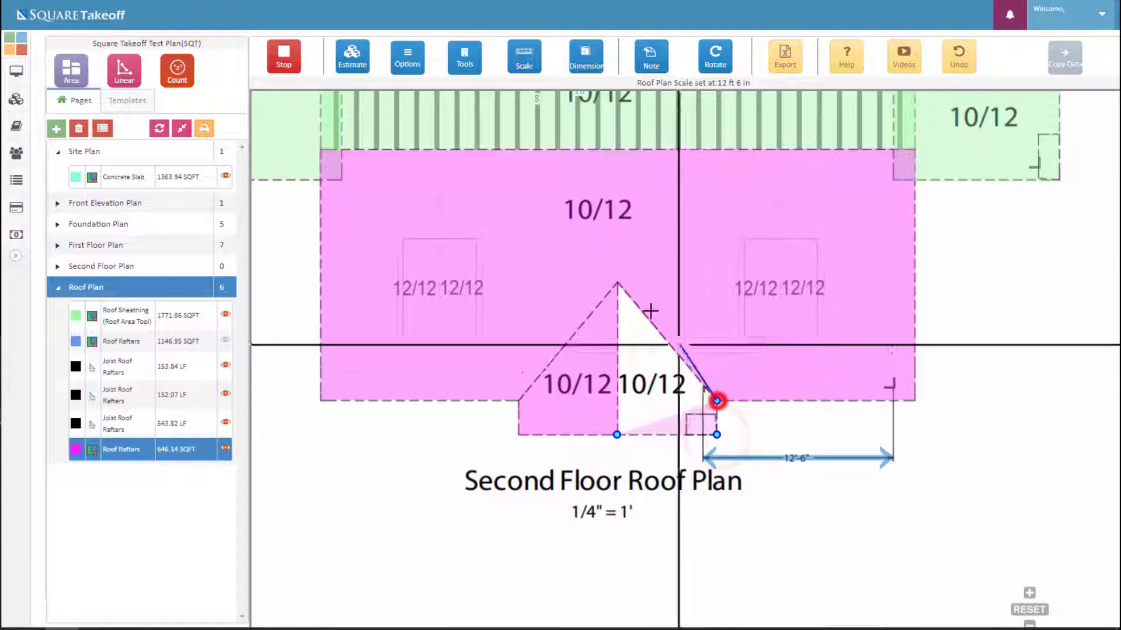
{"action": "left_click", "coordinate": [616, 284]}
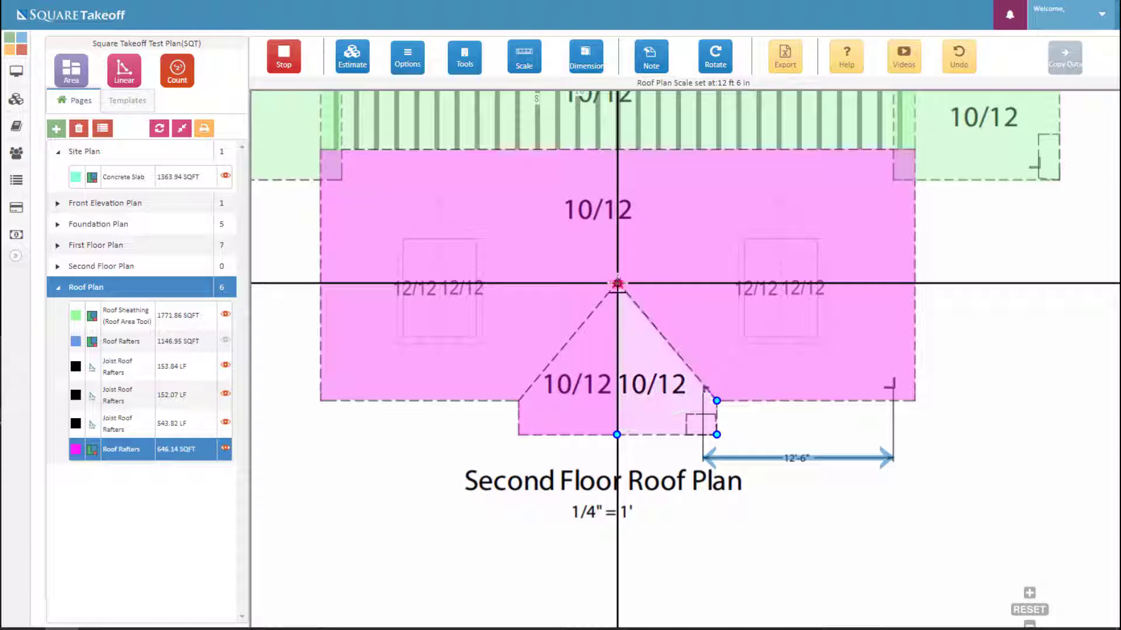
{"action": "left_click", "coordinate": [617, 435]}
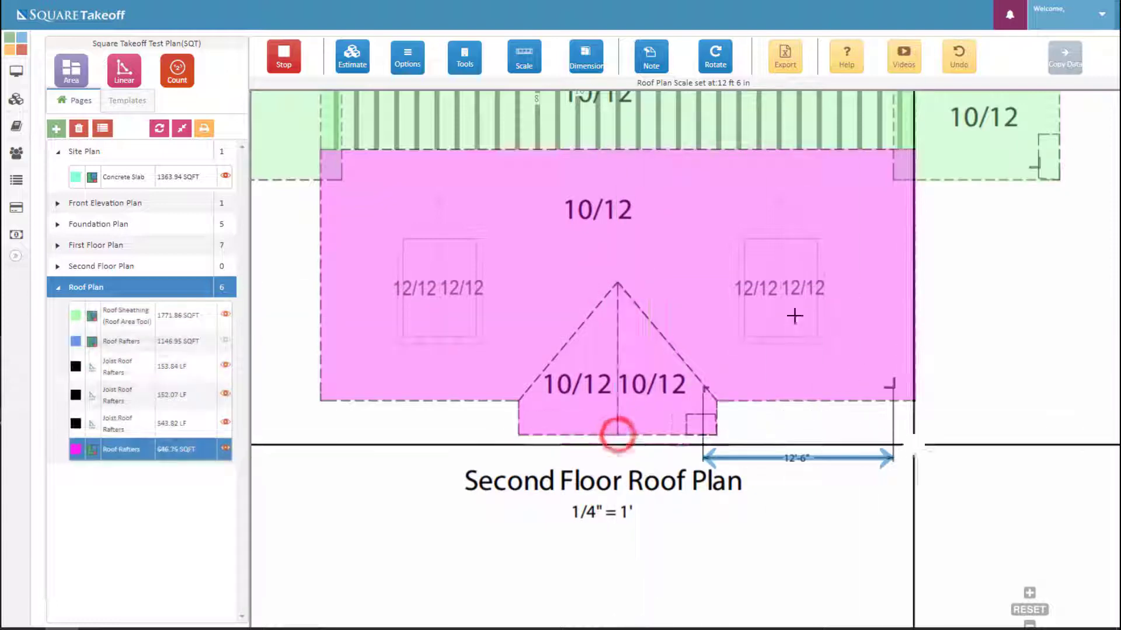
{"action": "left_click", "coordinate": [283, 55]}
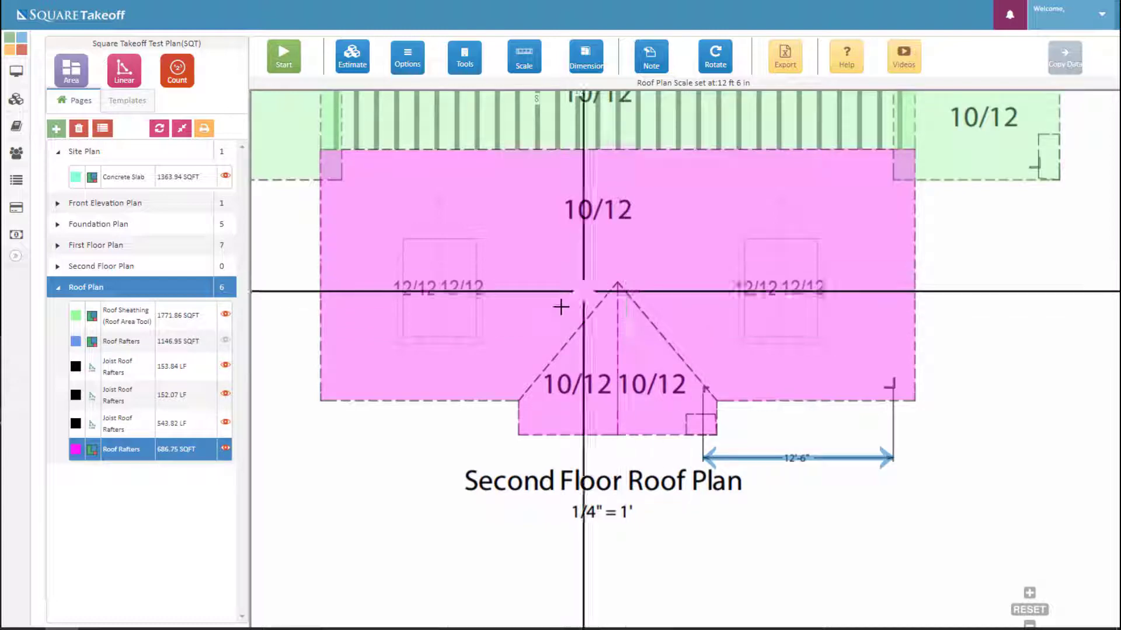
- Open Add Joist (Beta) for the magenta Roof Rafters area as a Roof System
{"action": "left_click", "coordinate": [477, 302]}
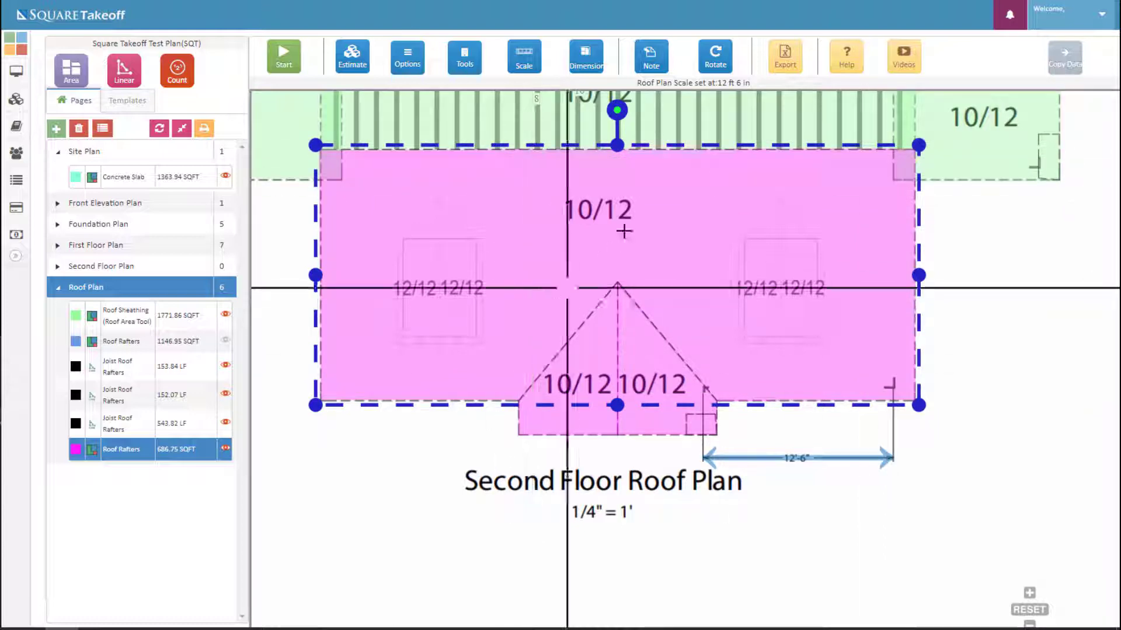
{"action": "left_click", "coordinate": [471, 66]}
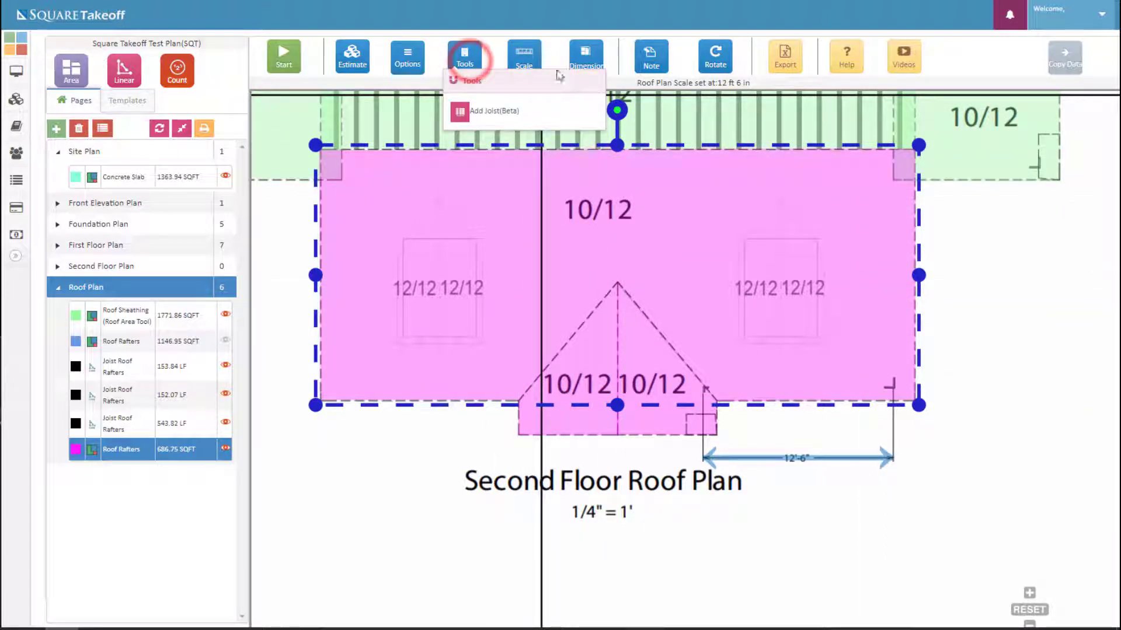
{"action": "left_click", "coordinate": [476, 112]}
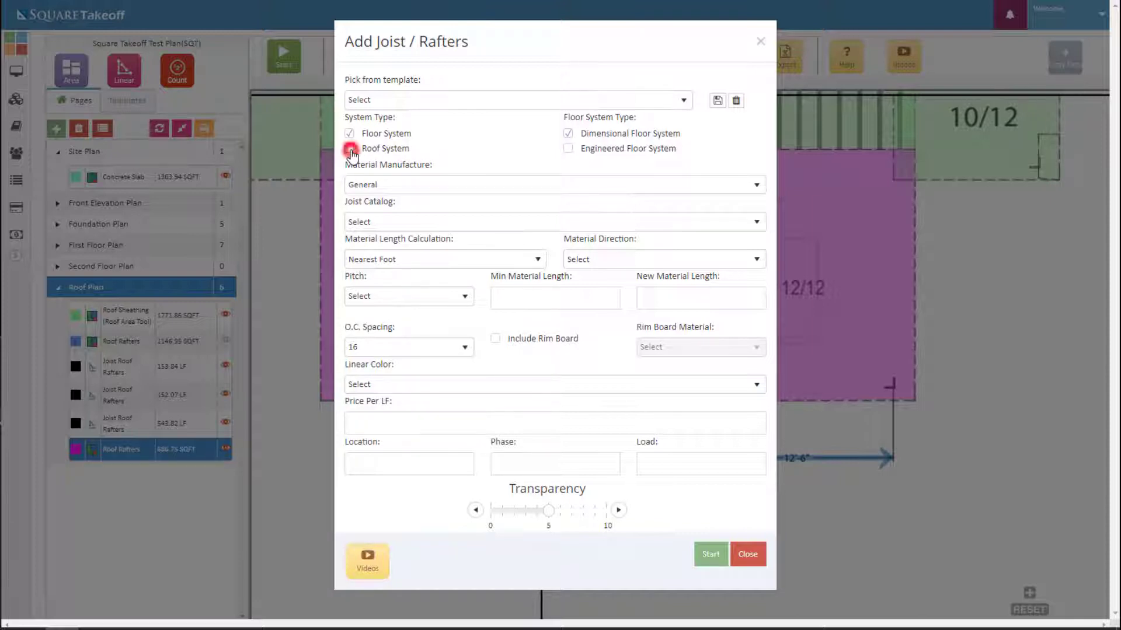
{"action": "left_click", "coordinate": [350, 150]}
- Choose General, Roof Rafter Tool Parts and 2x8 Roof Rafters, rounding lengths to Nearest 2 Feet
{"action": "left_click", "coordinate": [399, 181]}
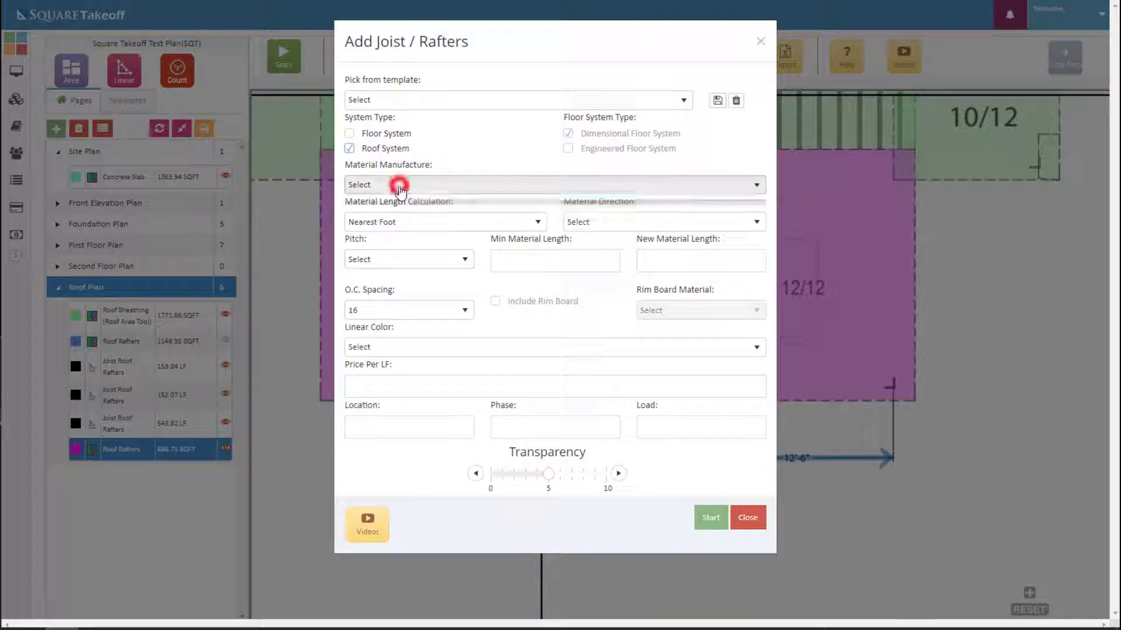
{"action": "left_click", "coordinate": [380, 226]}
{"action": "left_click", "coordinate": [399, 222]}
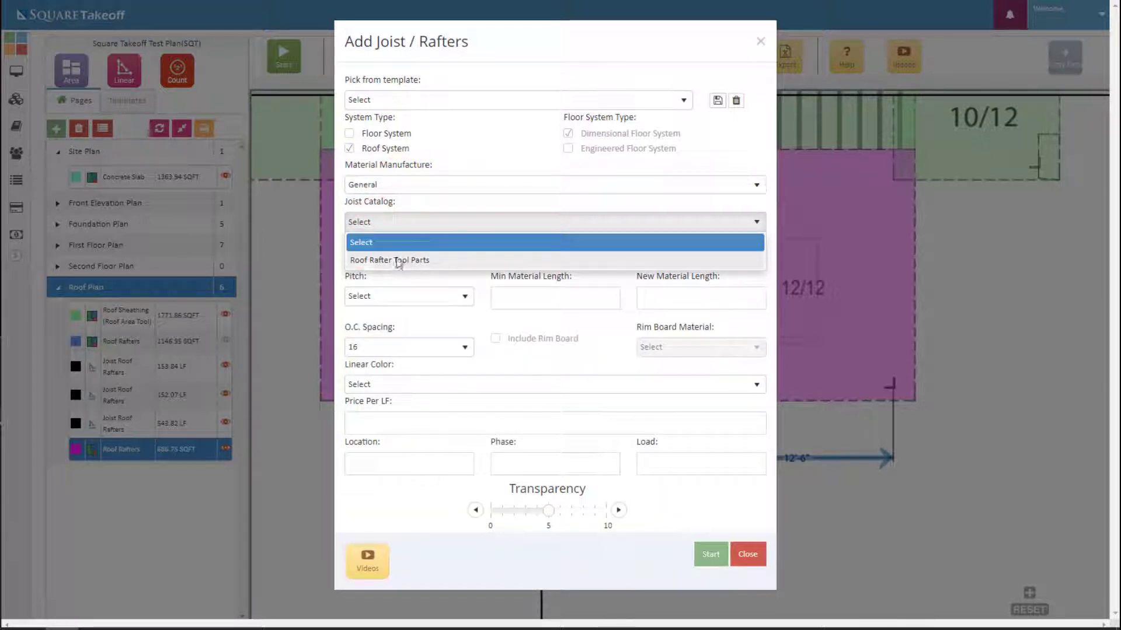
{"action": "left_click", "coordinate": [374, 261]}
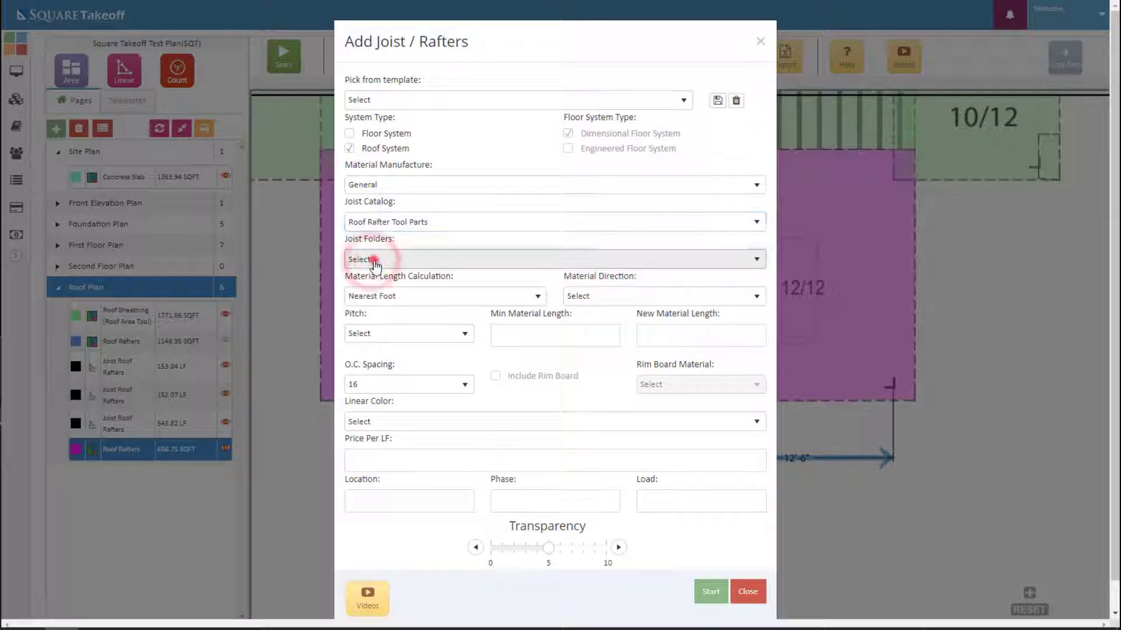
{"action": "left_click", "coordinate": [371, 259]}
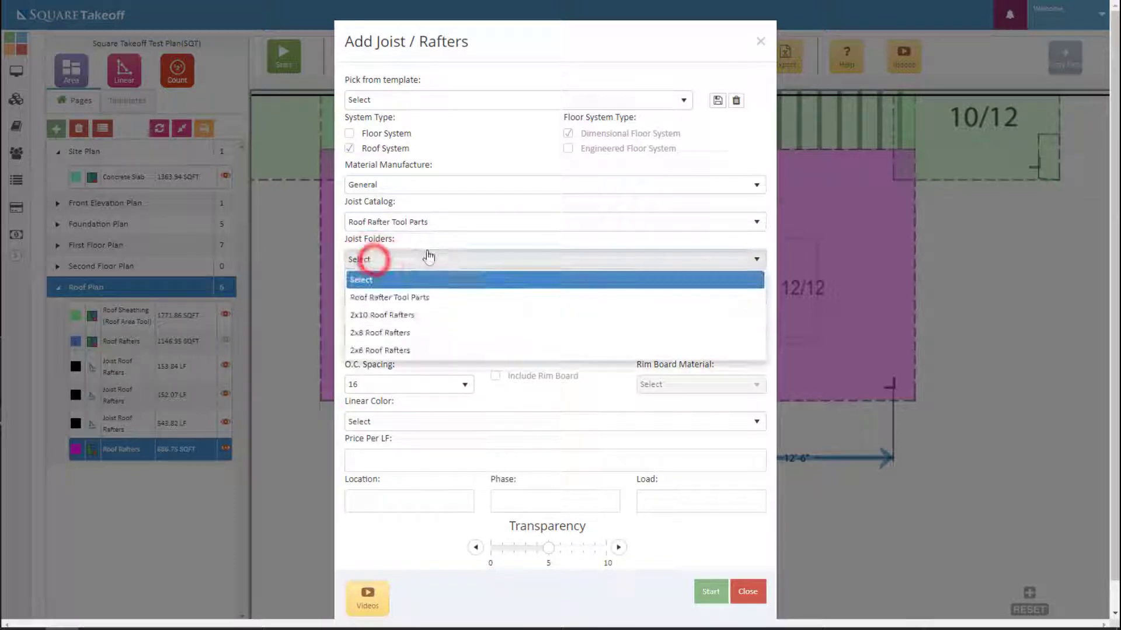
{"action": "left_click", "coordinate": [383, 335]}
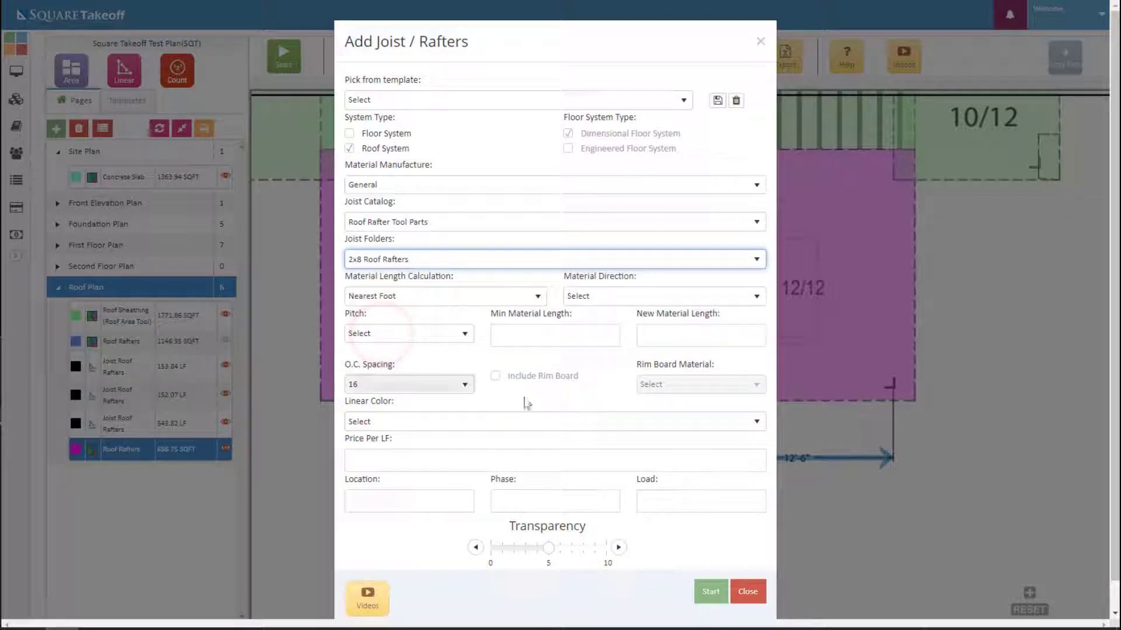
{"action": "left_click", "coordinate": [521, 297]}
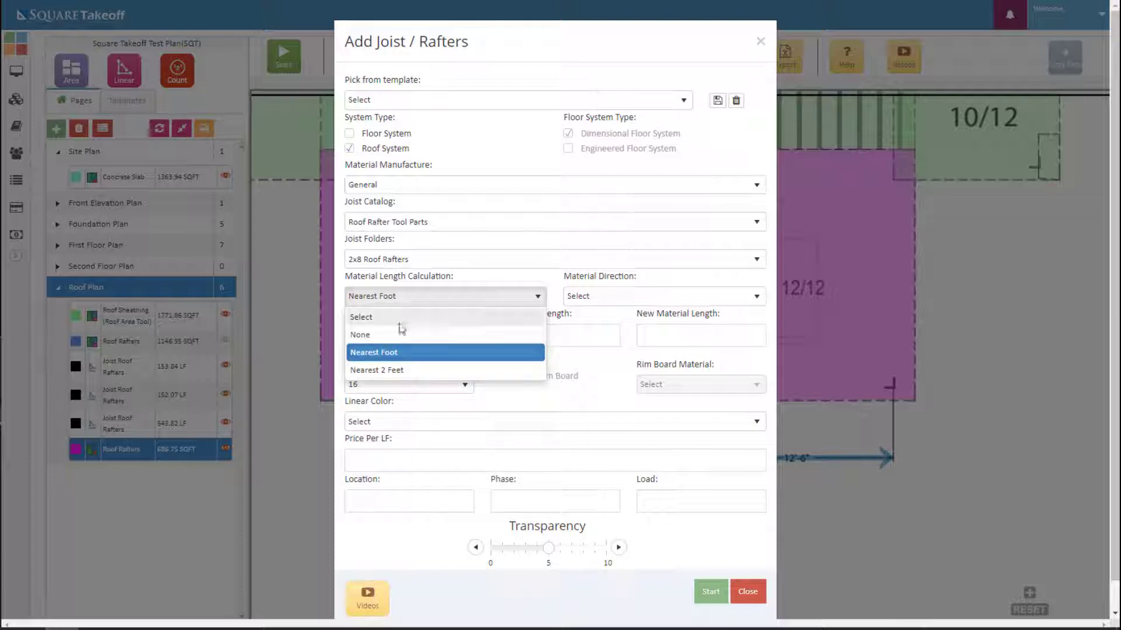
{"action": "left_click", "coordinate": [420, 371]}
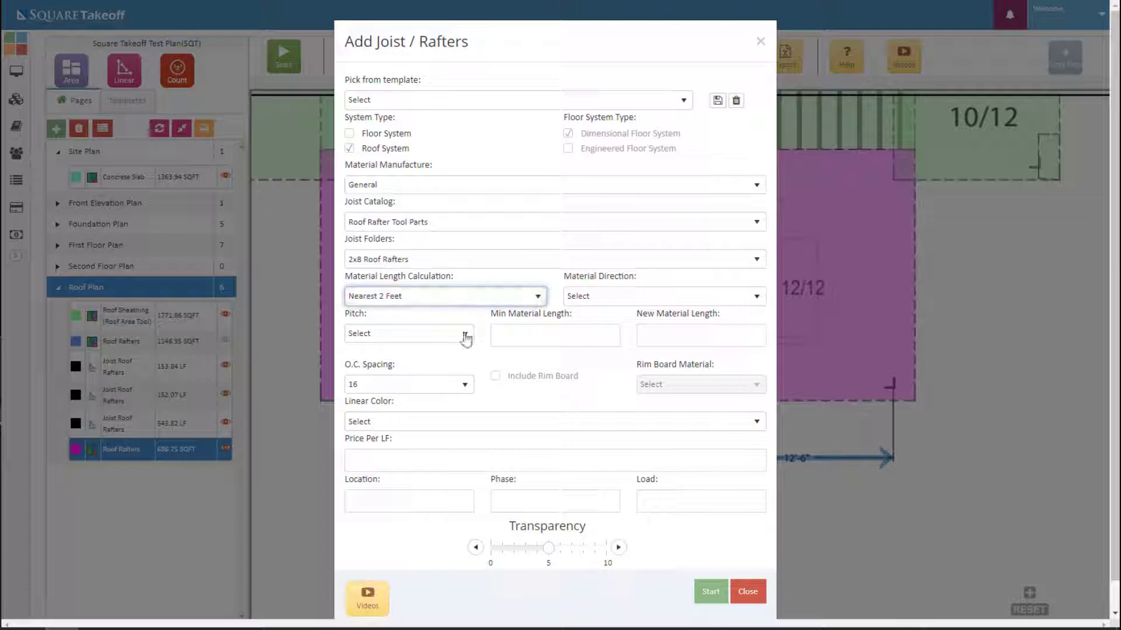
{"action": "left_click", "coordinate": [641, 296]}
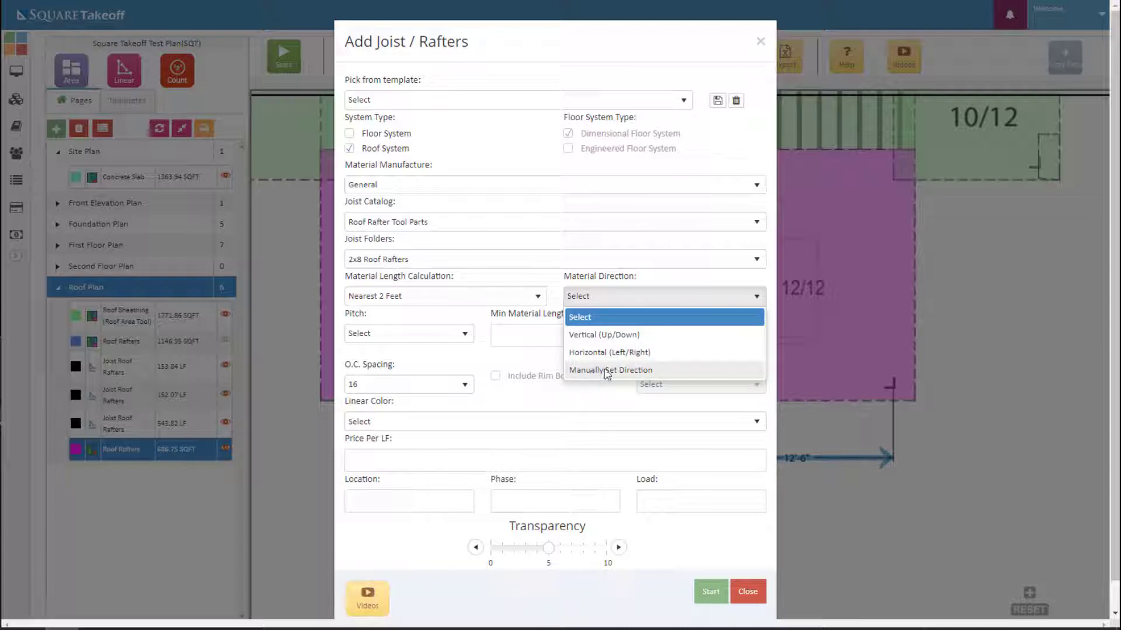
- Set Vertical direction, pitch 10, minimum length 8 and new length 16
{"action": "left_click", "coordinate": [589, 338]}
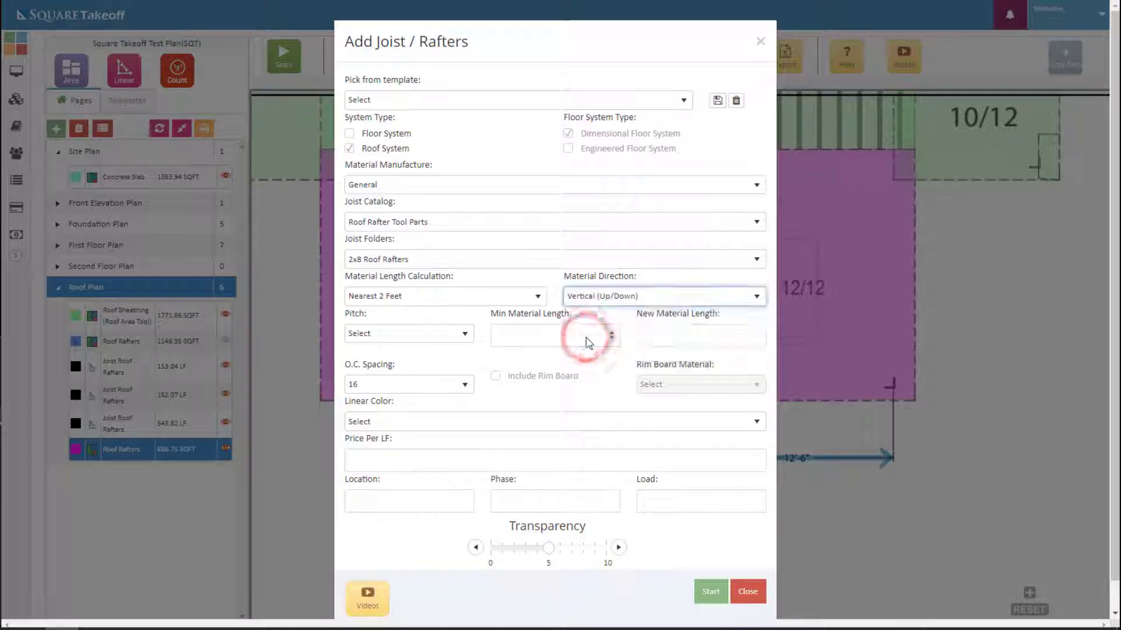
{"action": "left_click", "coordinate": [457, 335]}
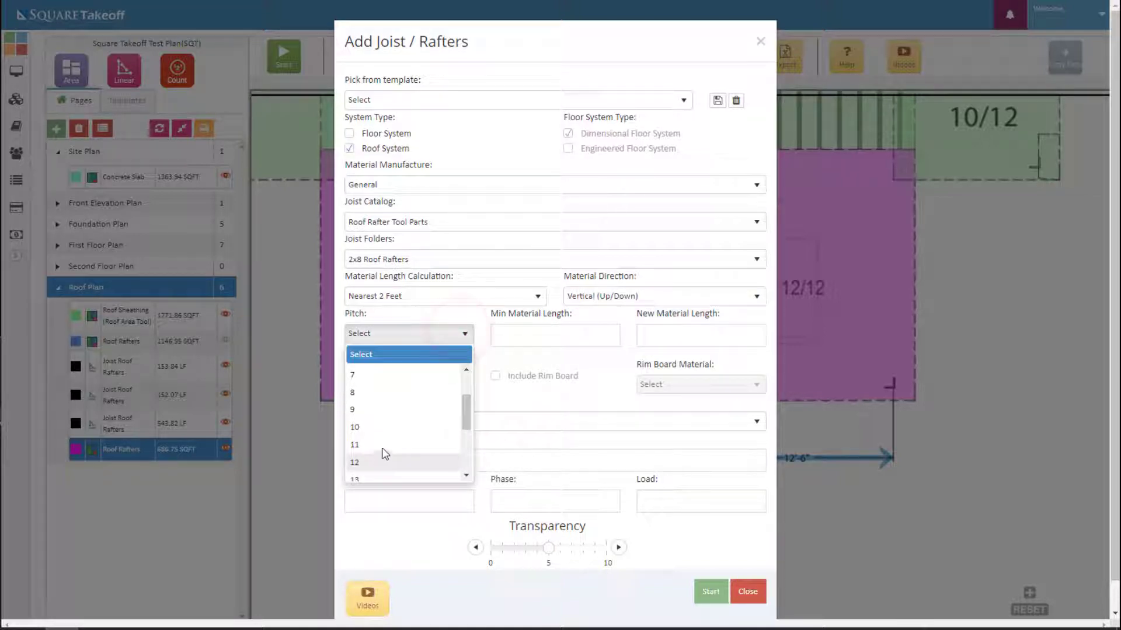
{"action": "left_click", "coordinate": [372, 430]}
{"action": "left_click", "coordinate": [521, 333]}
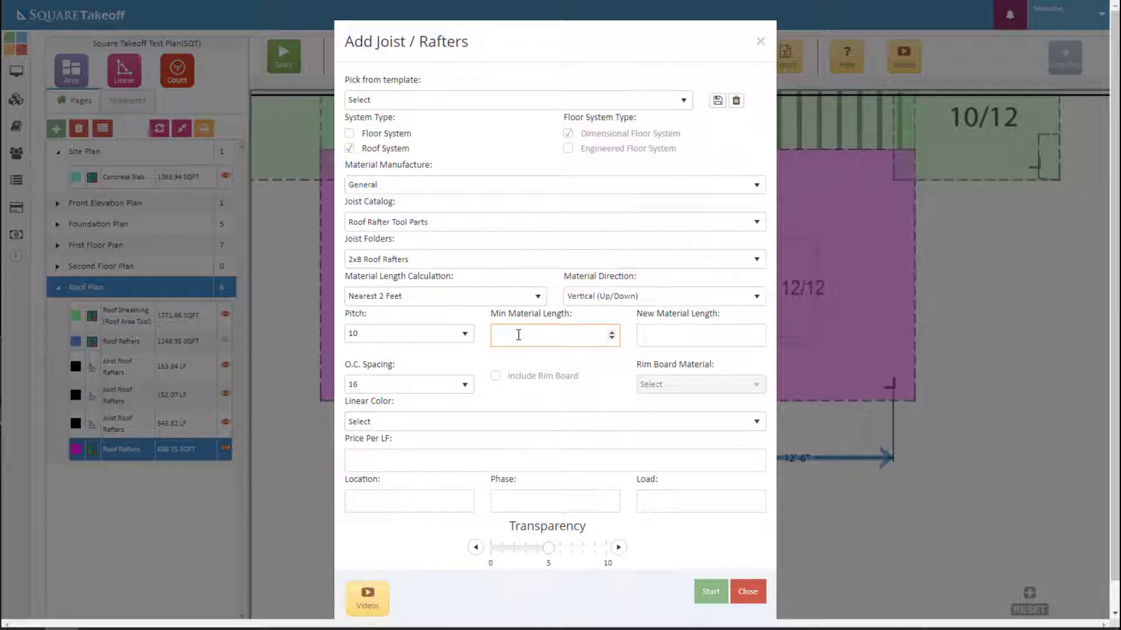
{"action": "type", "text": "8"}
{"action": "left_click", "coordinate": [661, 332]}
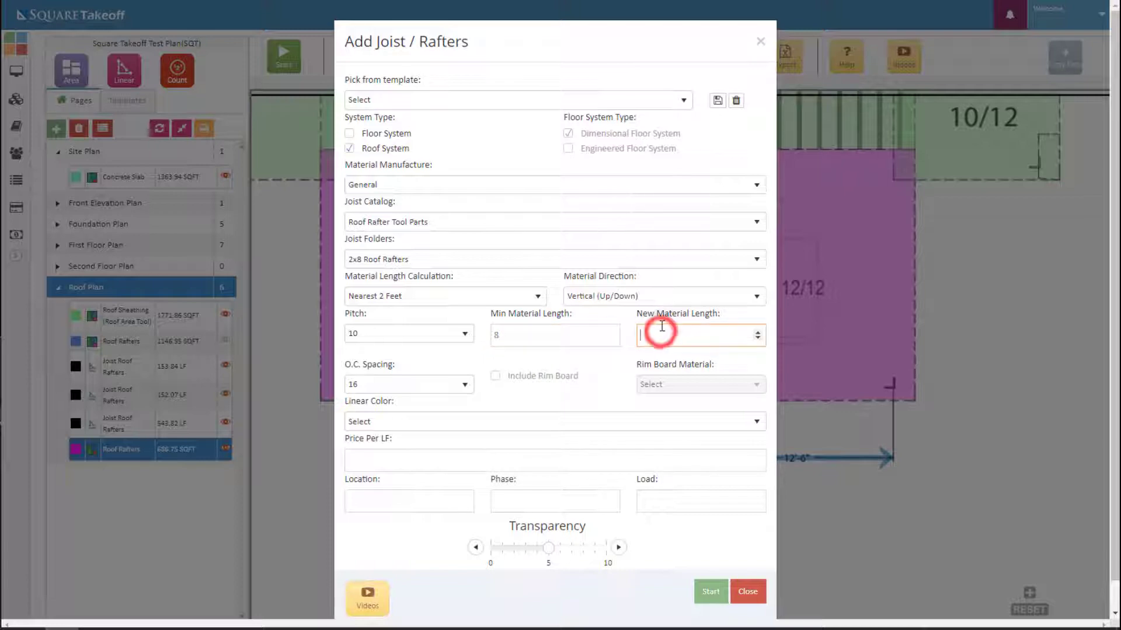
{"action": "type", "text": "16"}
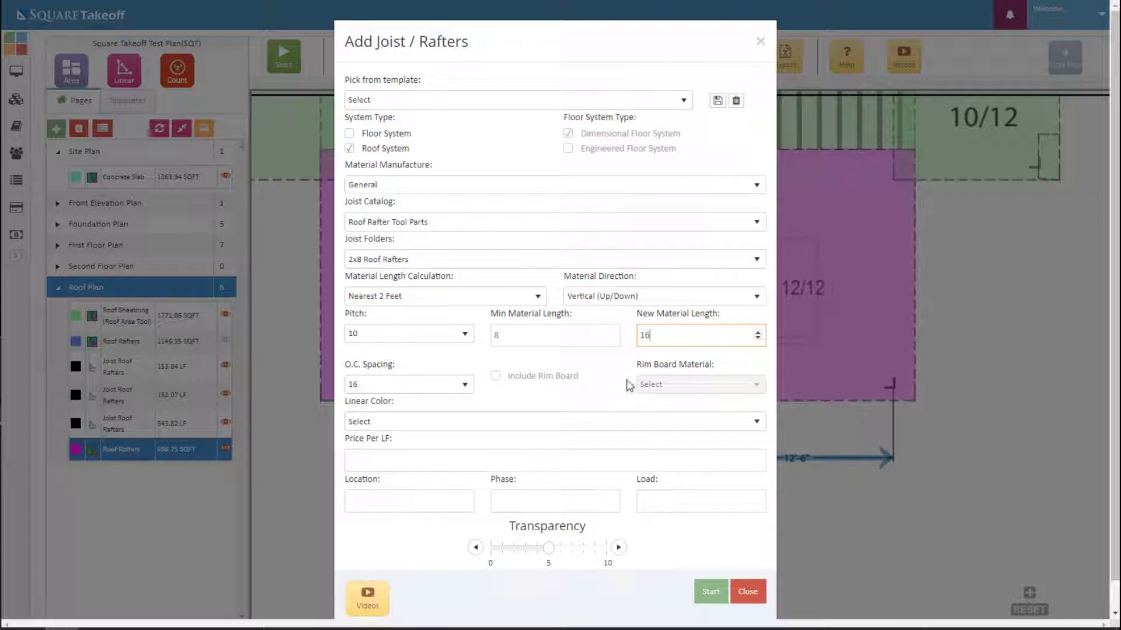
- Make the rafter lines blue
{"action": "left_click", "coordinate": [464, 418]}
{"action": "scroll", "coordinate": [378, 505], "scroll_direction": "down", "scroll_amount": 3}
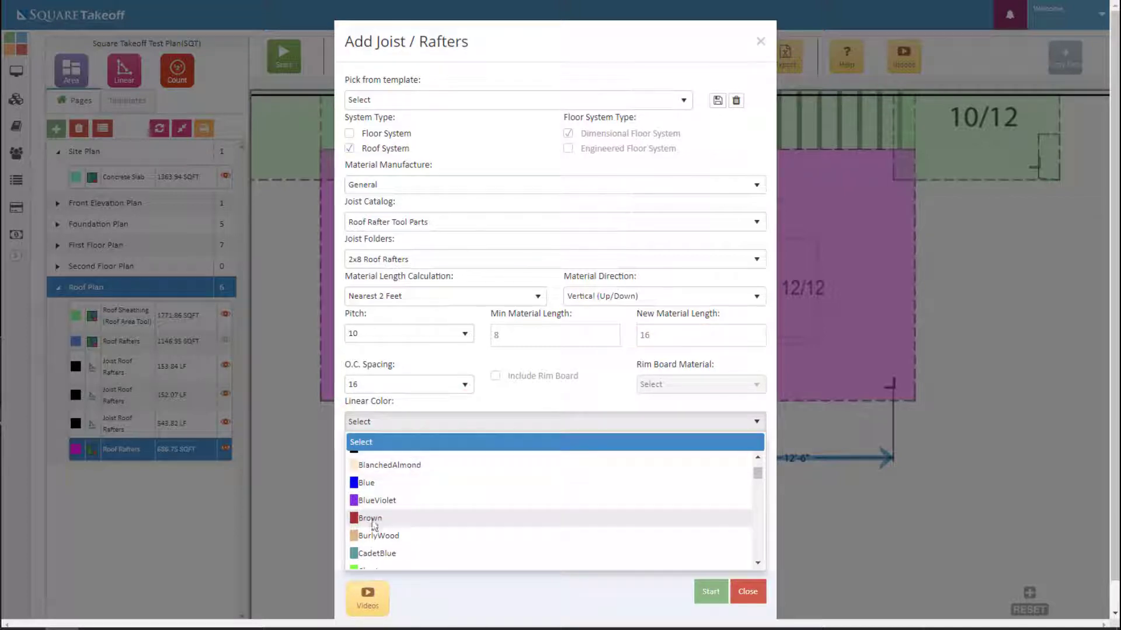
{"action": "scroll", "coordinate": [374, 521], "scroll_direction": "down", "scroll_amount": 3}
{"action": "scroll", "coordinate": [371, 502], "scroll_direction": "up", "scroll_amount": 3}
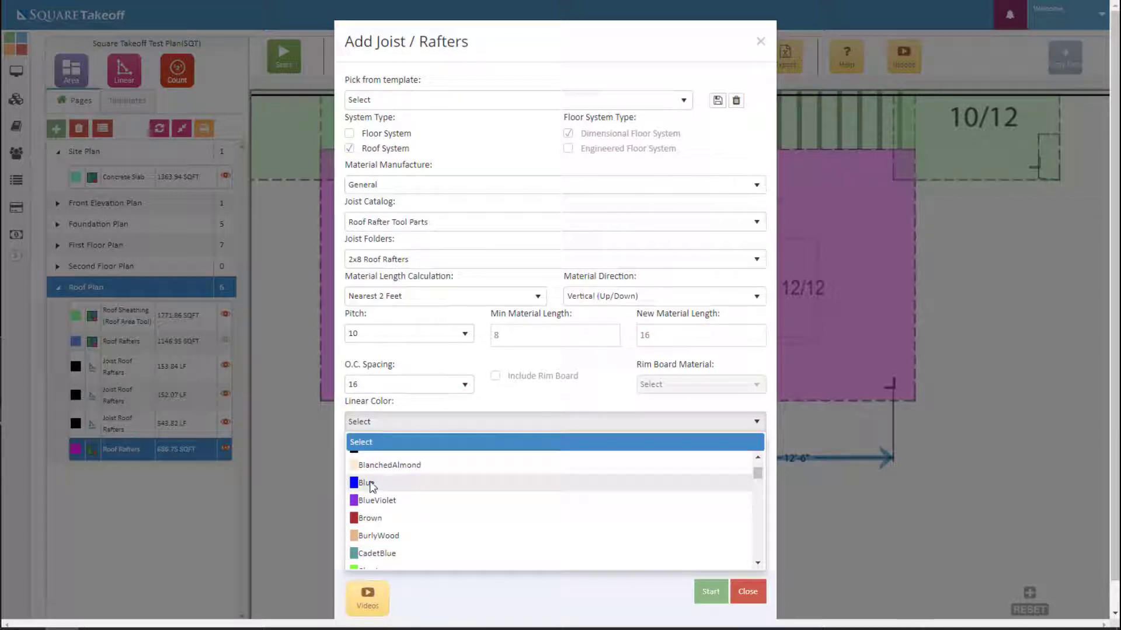
{"action": "left_click", "coordinate": [371, 483]}
- Tag rafters Roof System, Framing and Roof, set transparency 7, and start placing
{"action": "left_click", "coordinate": [490, 462]}
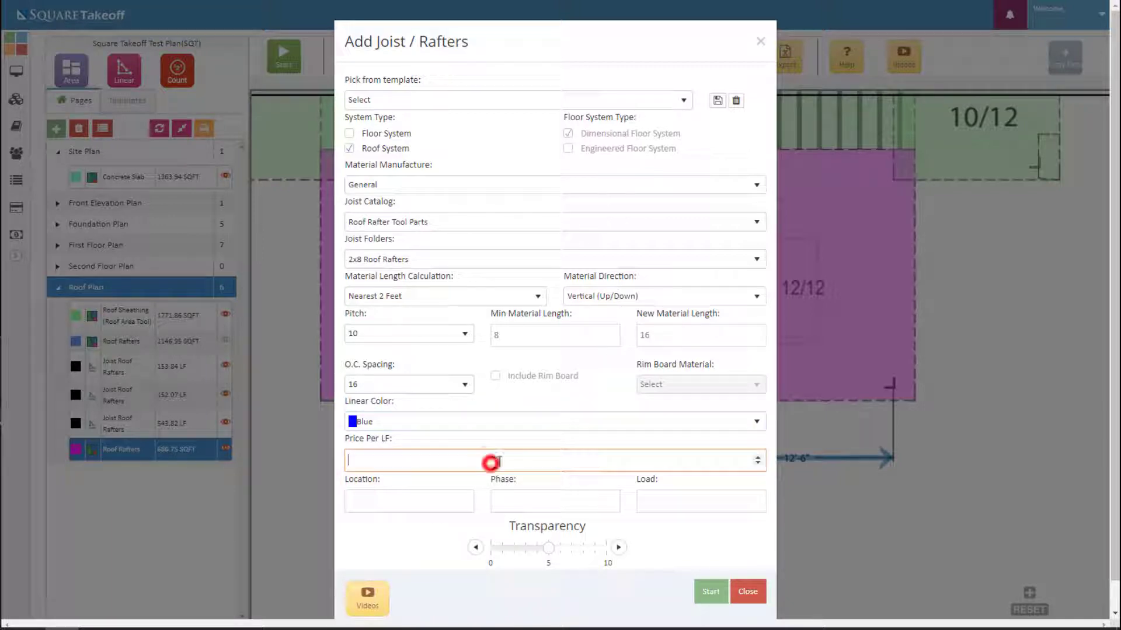
{"action": "left_click", "coordinate": [376, 501]}
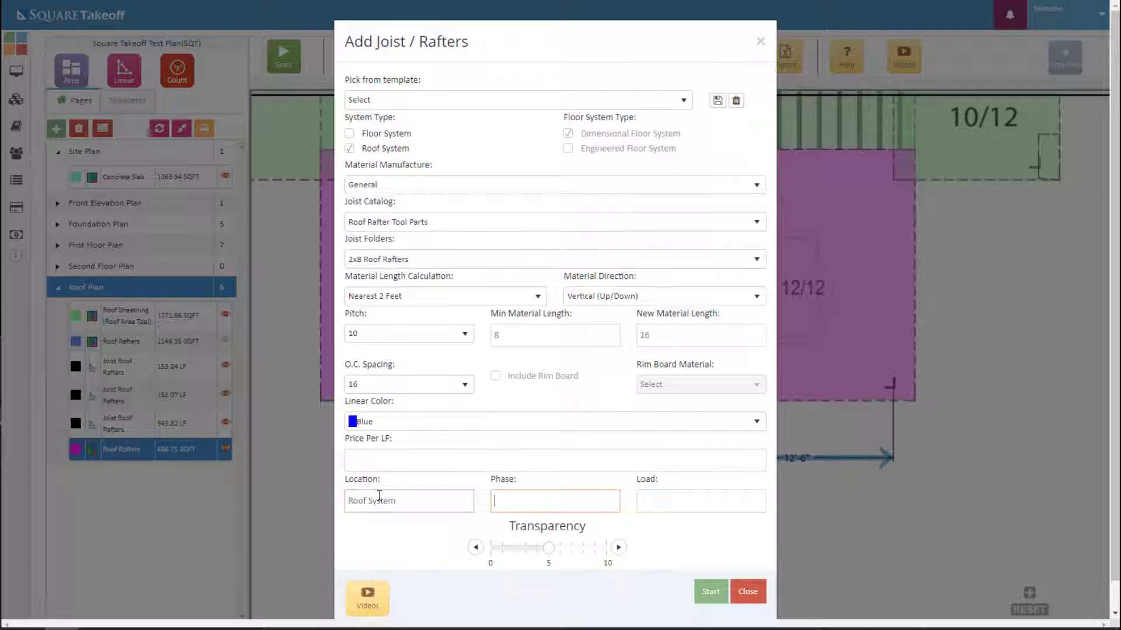
{"action": "key", "text": "Tab"}
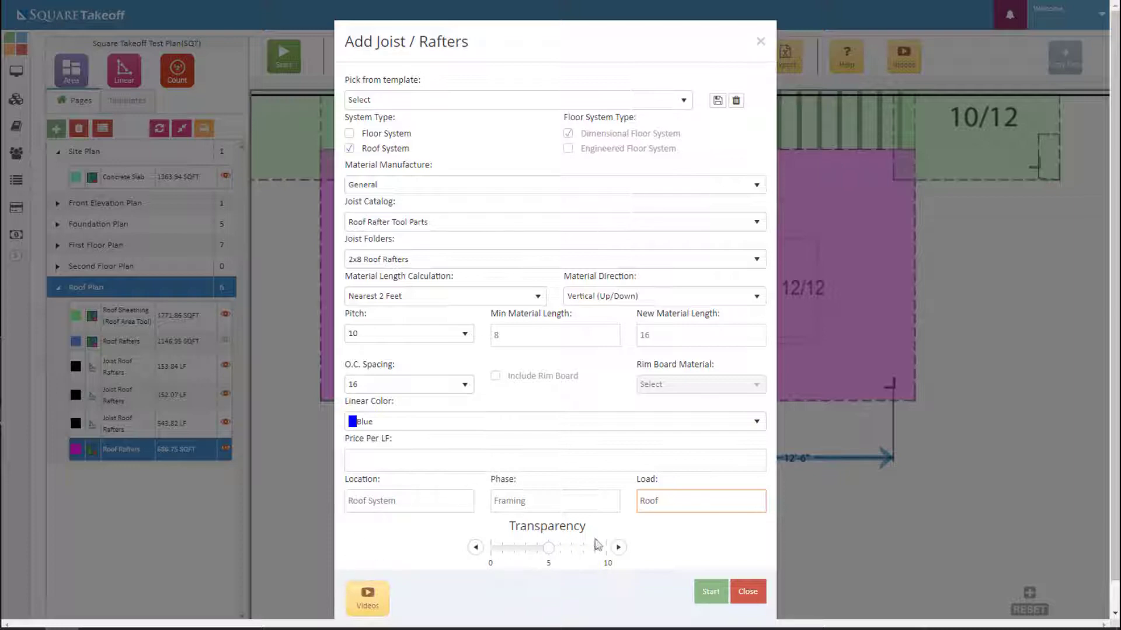
{"action": "left_click", "coordinate": [570, 553]}
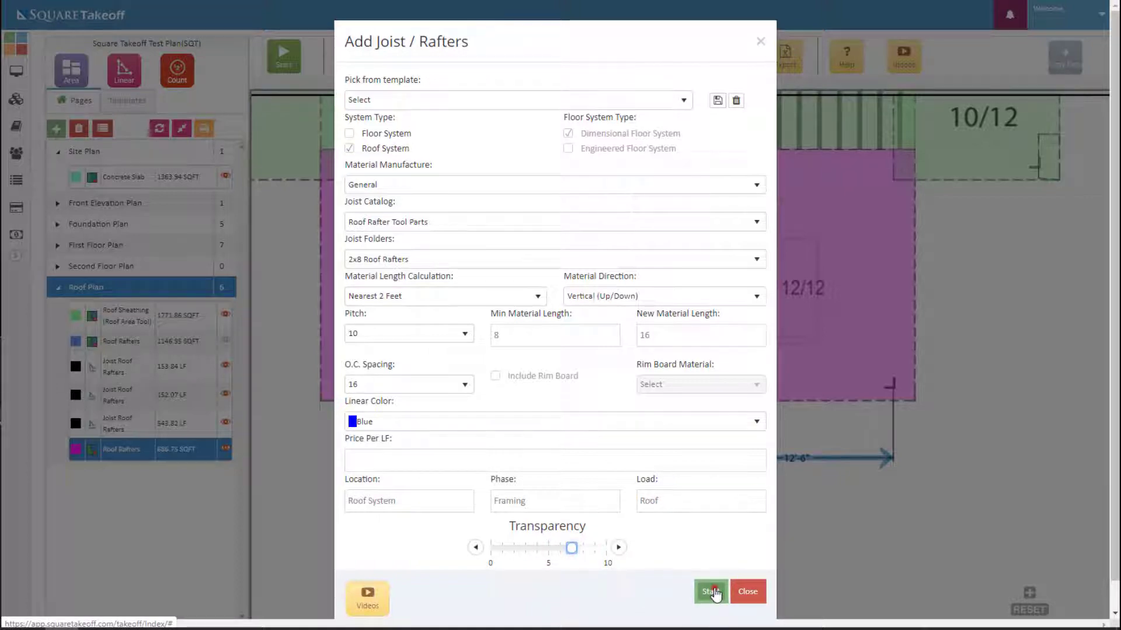
{"action": "left_click", "coordinate": [713, 591]}
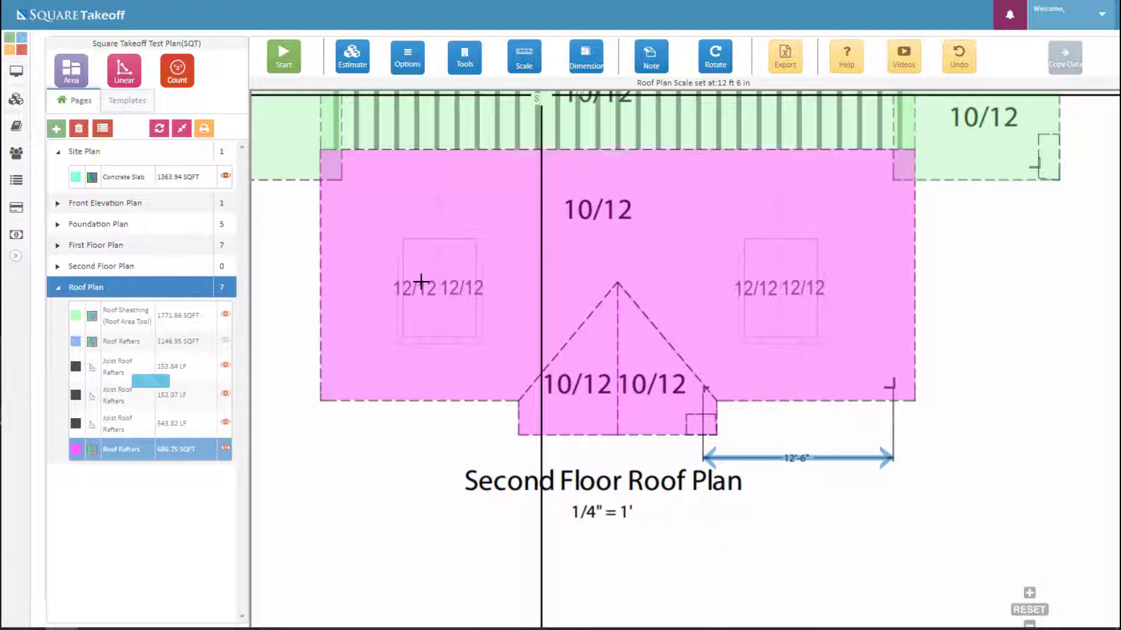
- Fill the magenta roof area with labelled blue rafters plus one more, totalling 458.89 LF
{"action": "left_click", "coordinate": [420, 282]}
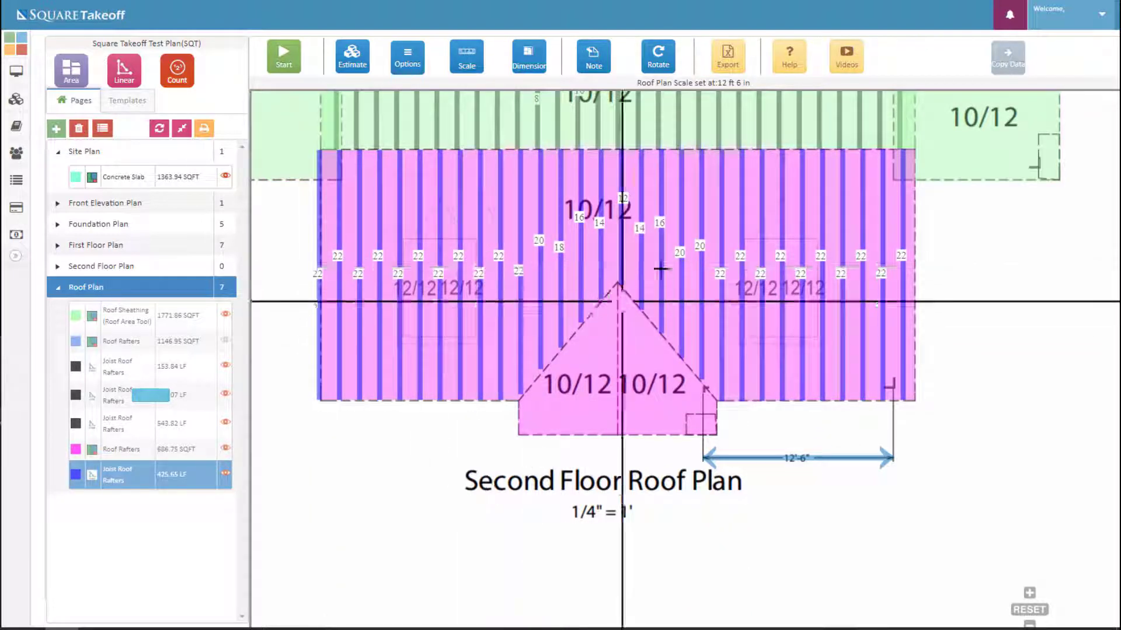
{"action": "left_click", "coordinate": [768, 284]}
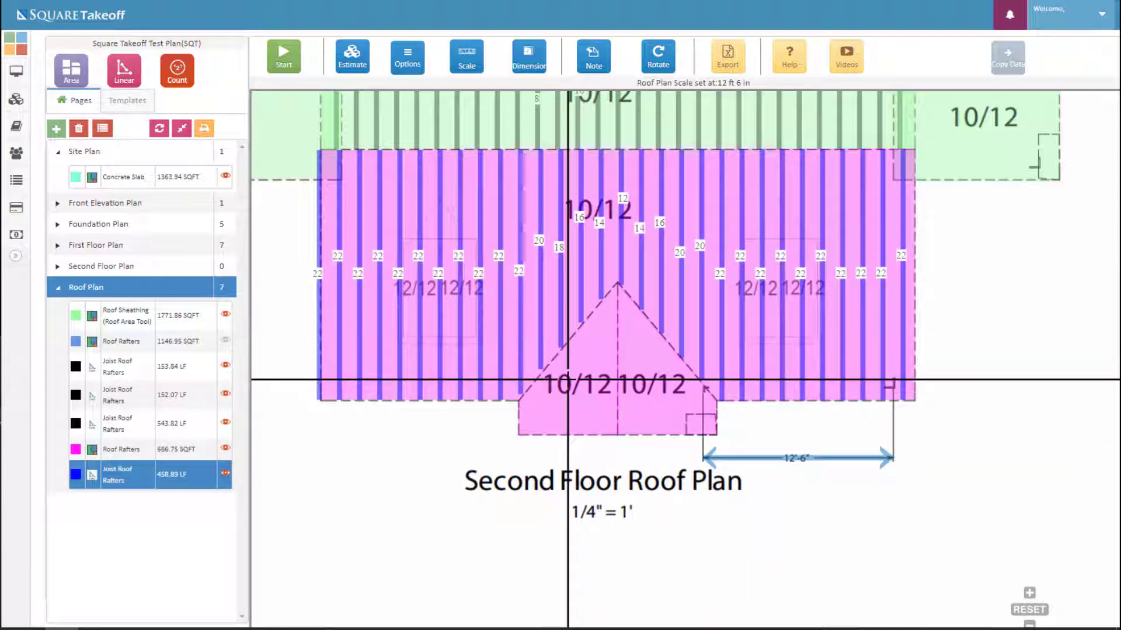
- Open the joist tool for the gable section as a Roof System rounded to Nearest 2 Feet
{"action": "left_click", "coordinate": [121, 449]}
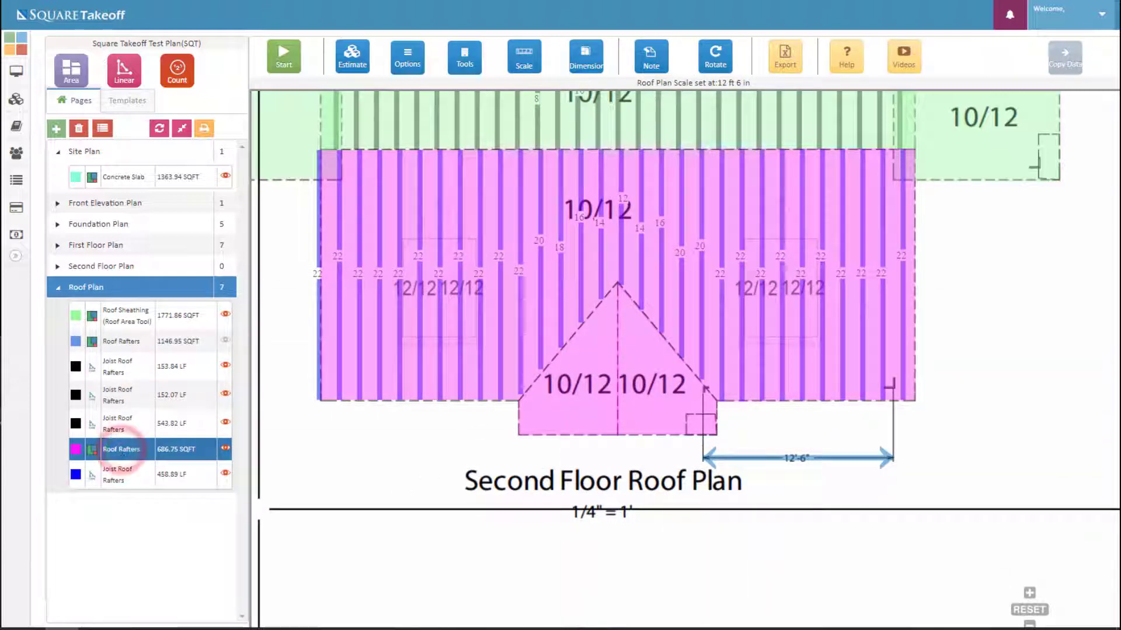
{"action": "left_click", "coordinate": [539, 392]}
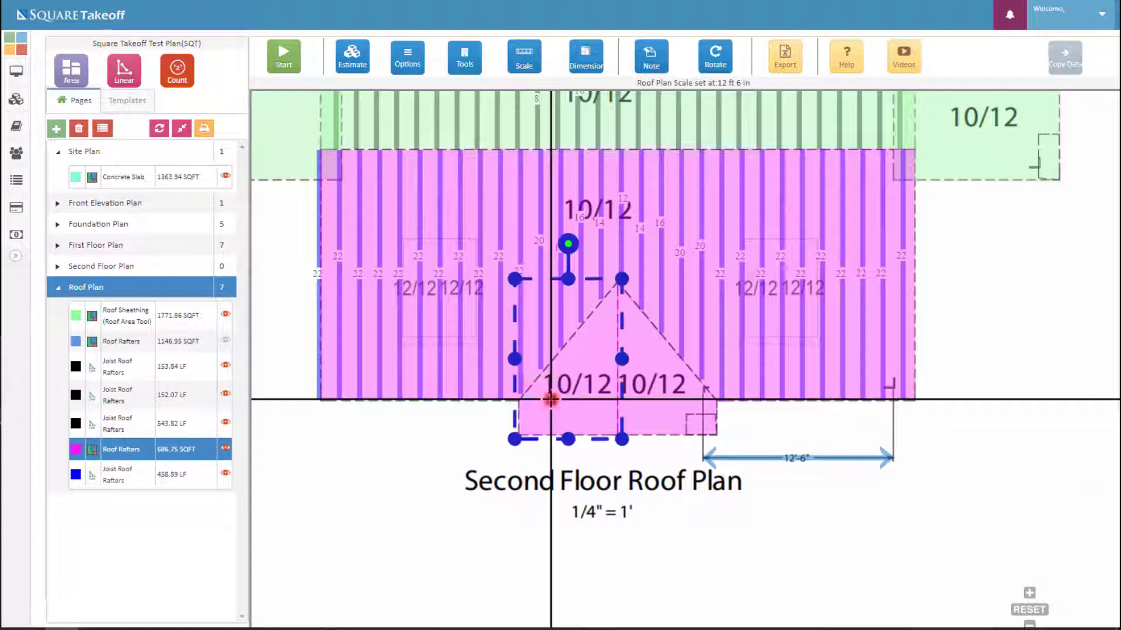
{"action": "left_click", "coordinate": [474, 65]}
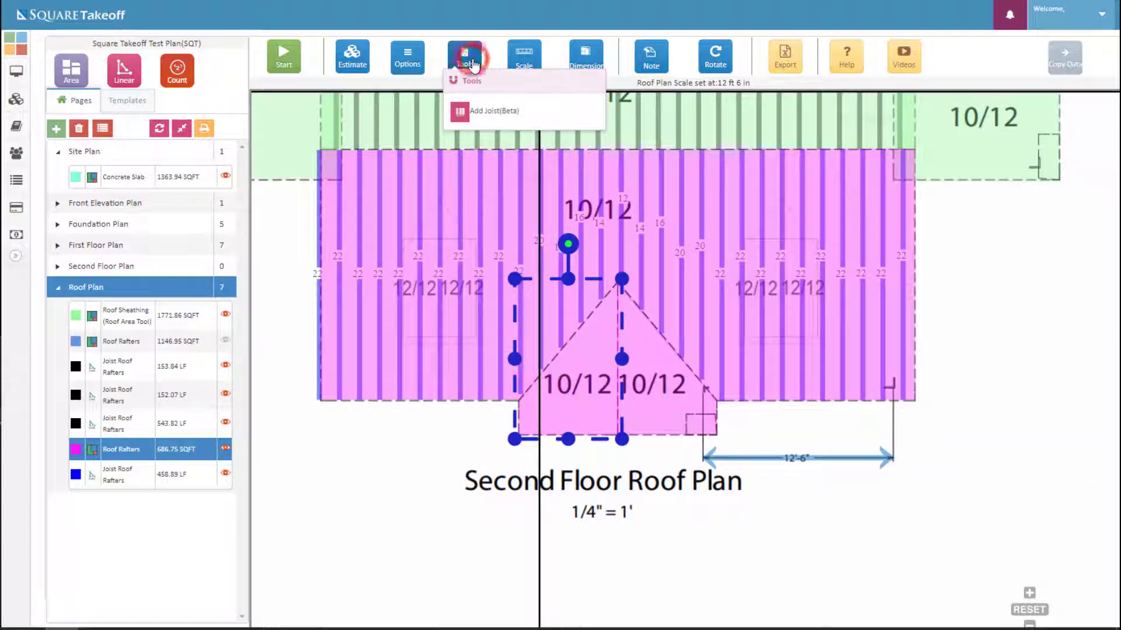
{"action": "left_click", "coordinate": [482, 111]}
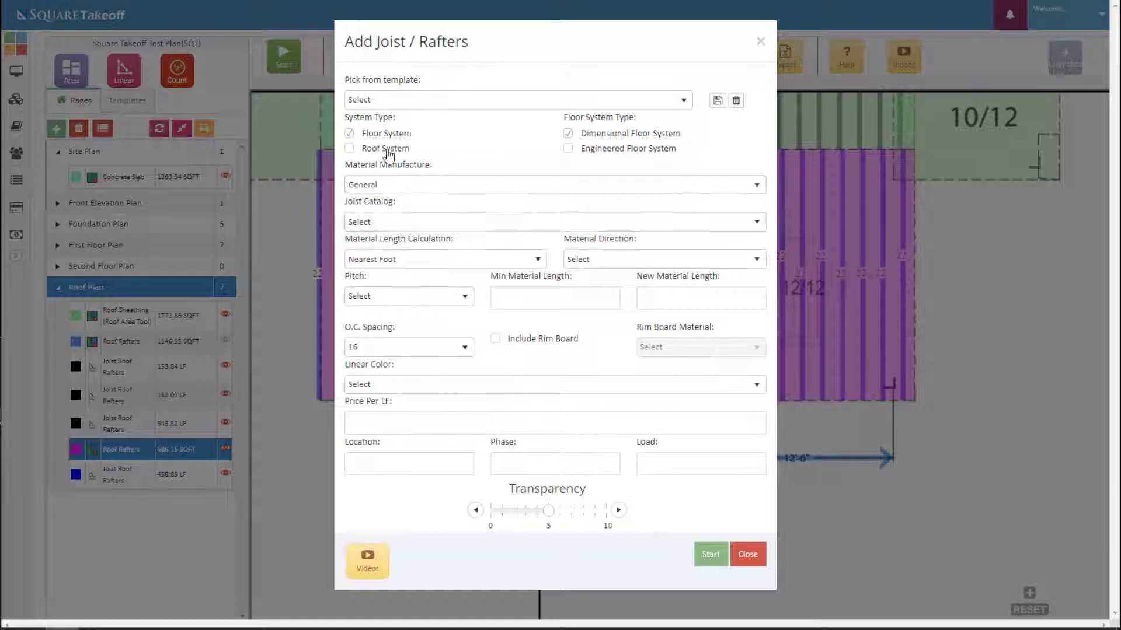
{"action": "left_click", "coordinate": [388, 148]}
{"action": "left_click", "coordinate": [425, 220]}
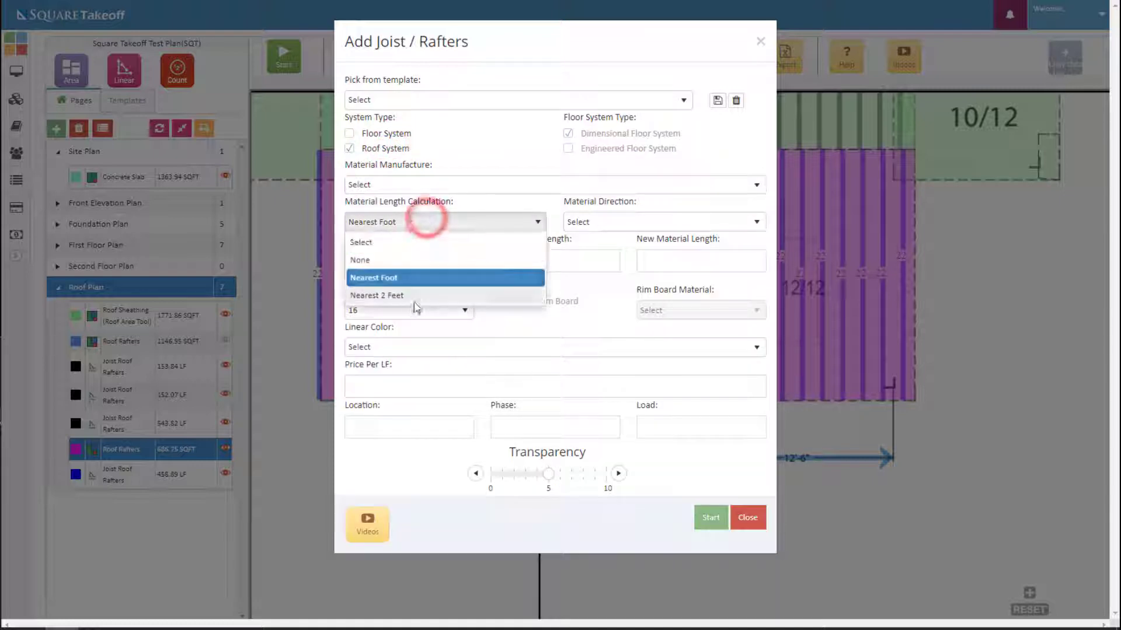
{"action": "left_click", "coordinate": [401, 296]}
- Set Horizontal direction, pitch 10, minimum length 8 and new length 16
{"action": "left_click", "coordinate": [658, 228]}
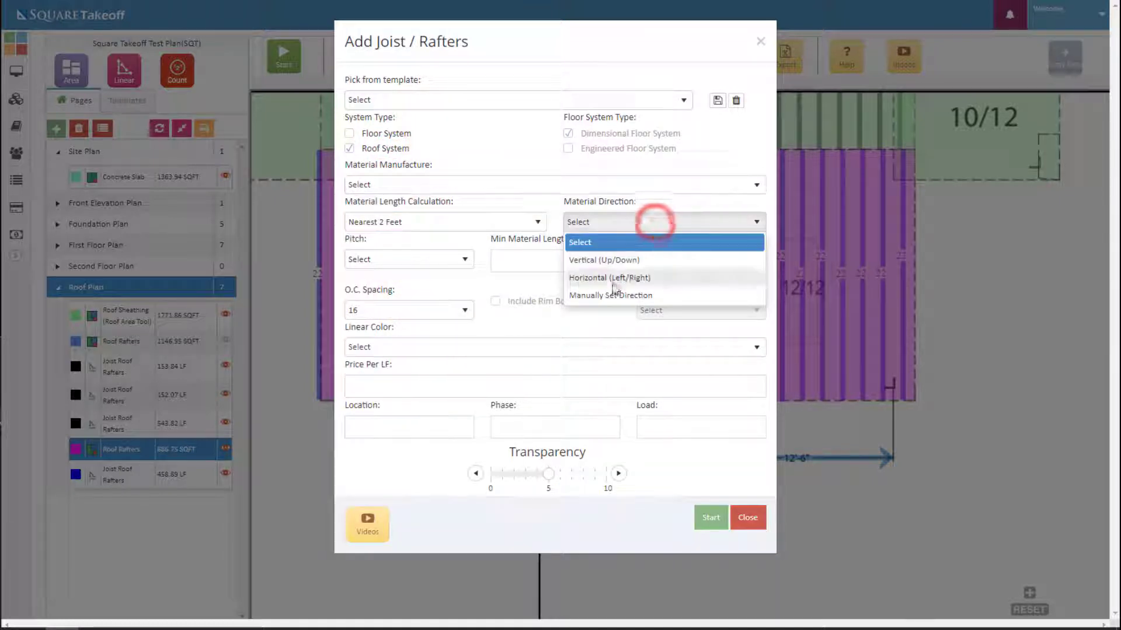
{"action": "left_click", "coordinate": [595, 279]}
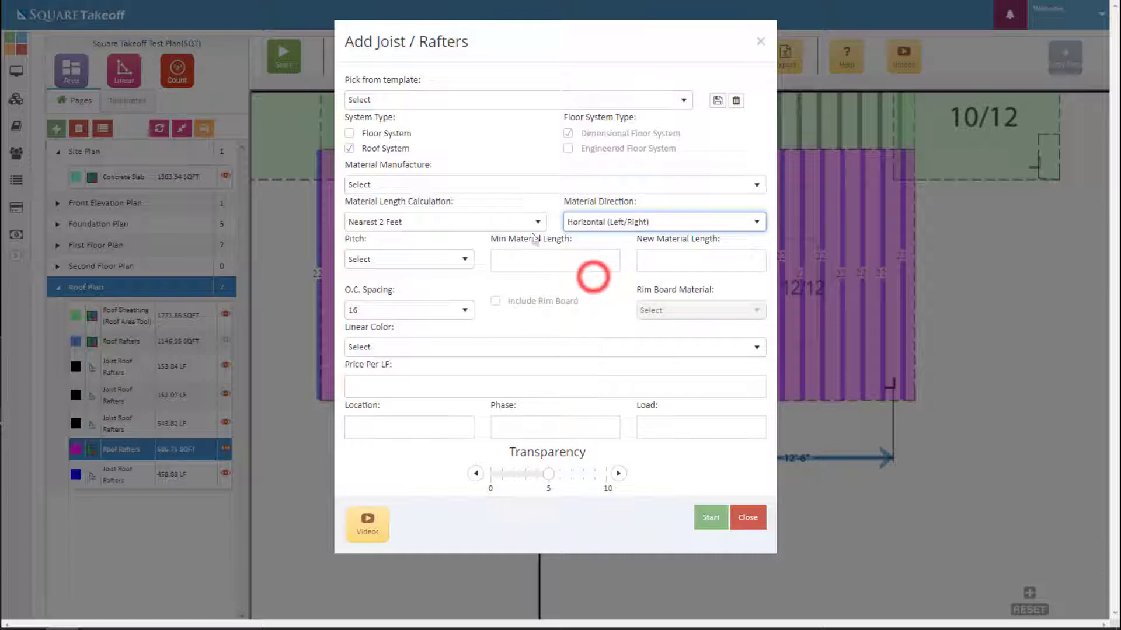
{"action": "left_click", "coordinate": [402, 258]}
{"action": "scroll", "coordinate": [366, 406], "scroll_direction": "down", "scroll_amount": 2}
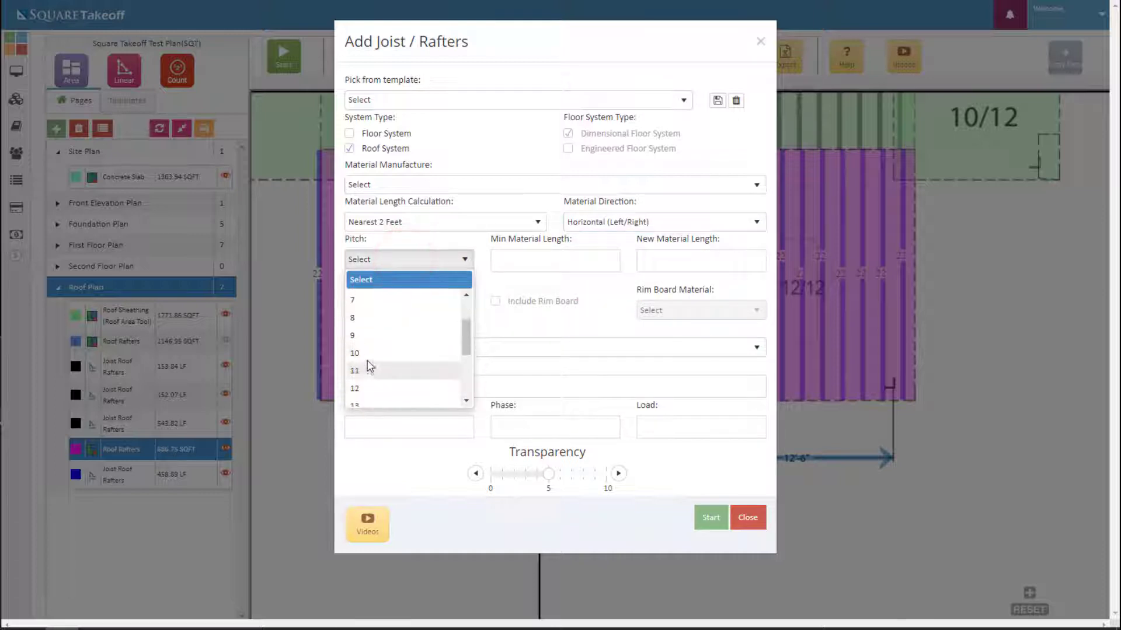
{"action": "left_click", "coordinate": [368, 359]}
{"action": "left_click", "coordinate": [527, 256]}
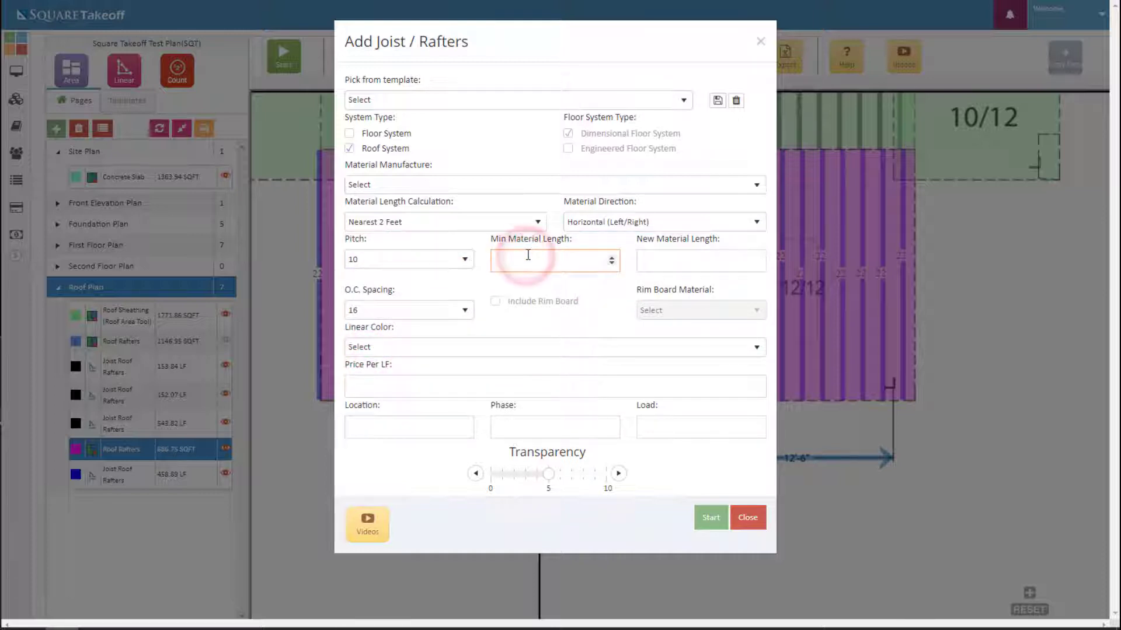
{"action": "type", "text": "8"}
{"action": "left_click", "coordinate": [711, 255]}
{"action": "type", "text": "16"}
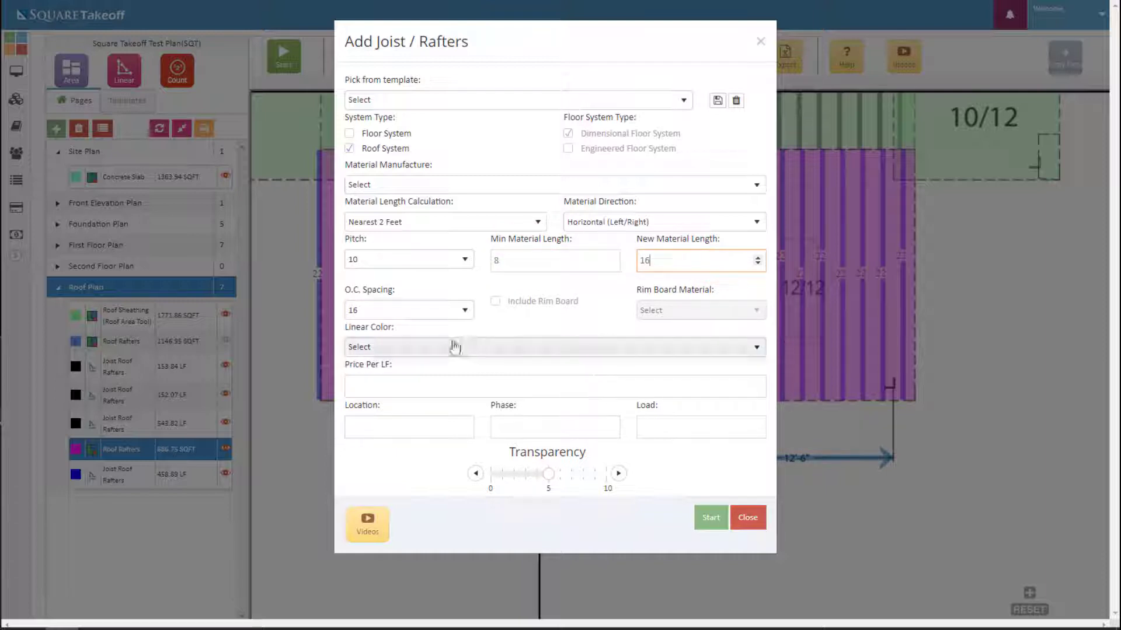
- Make the lines brown with transparency about 8, tagged Roof System, Framing and Roof
{"action": "left_click", "coordinate": [410, 348]}
{"action": "scroll", "coordinate": [379, 467], "scroll_direction": "down", "scroll_amount": 1}
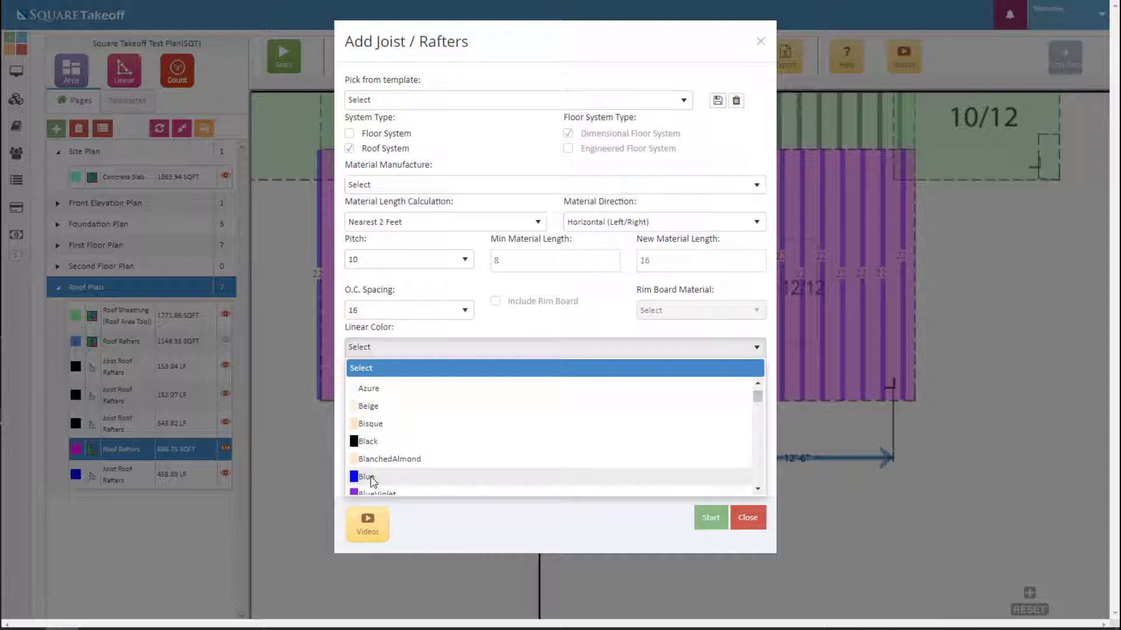
{"action": "scroll", "coordinate": [374, 481], "scroll_direction": "down", "scroll_amount": 1}
{"action": "left_click", "coordinate": [375, 444]}
{"action": "left_click", "coordinate": [586, 473]}
{"action": "left_click", "coordinate": [404, 386]}
{"action": "left_click", "coordinate": [387, 425]}
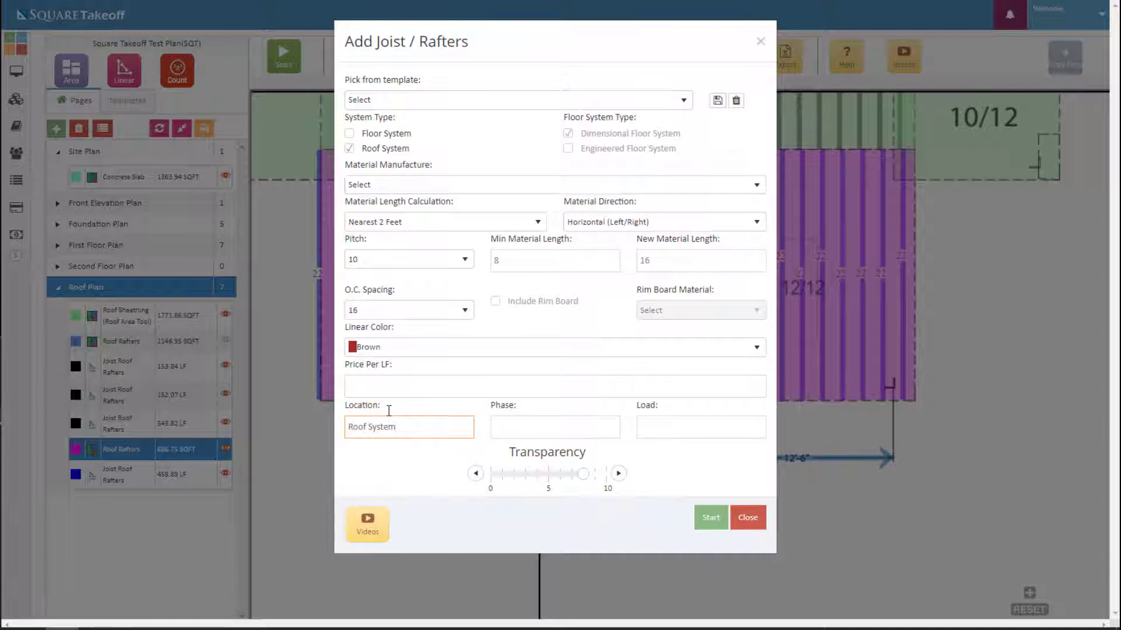
{"action": "key", "text": "Tab"}
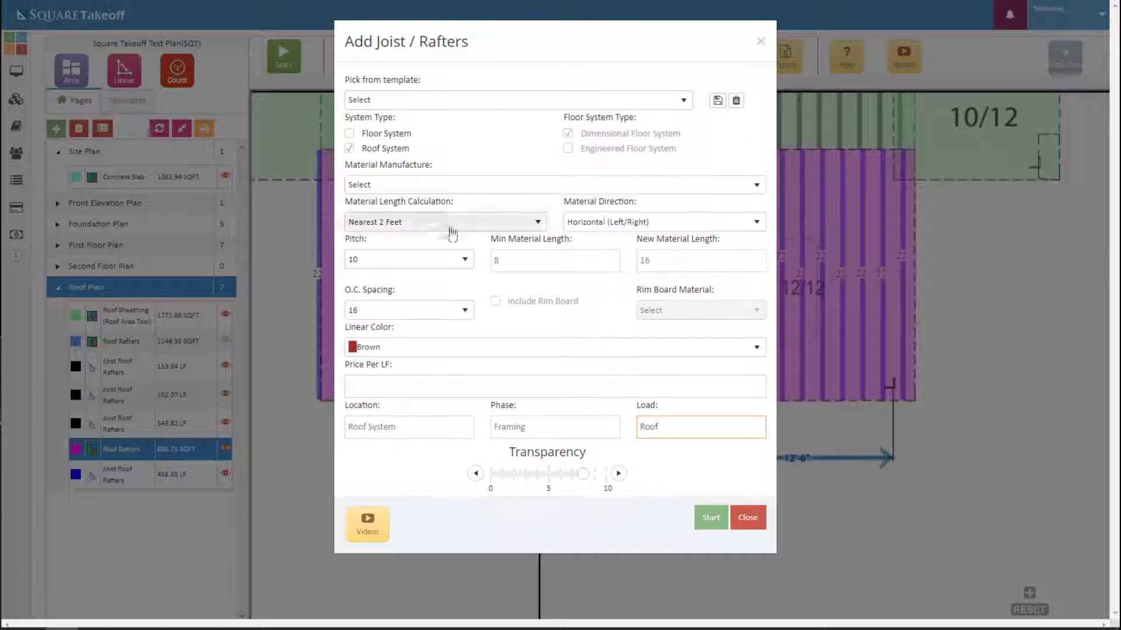
{"action": "left_click", "coordinate": [718, 101]}
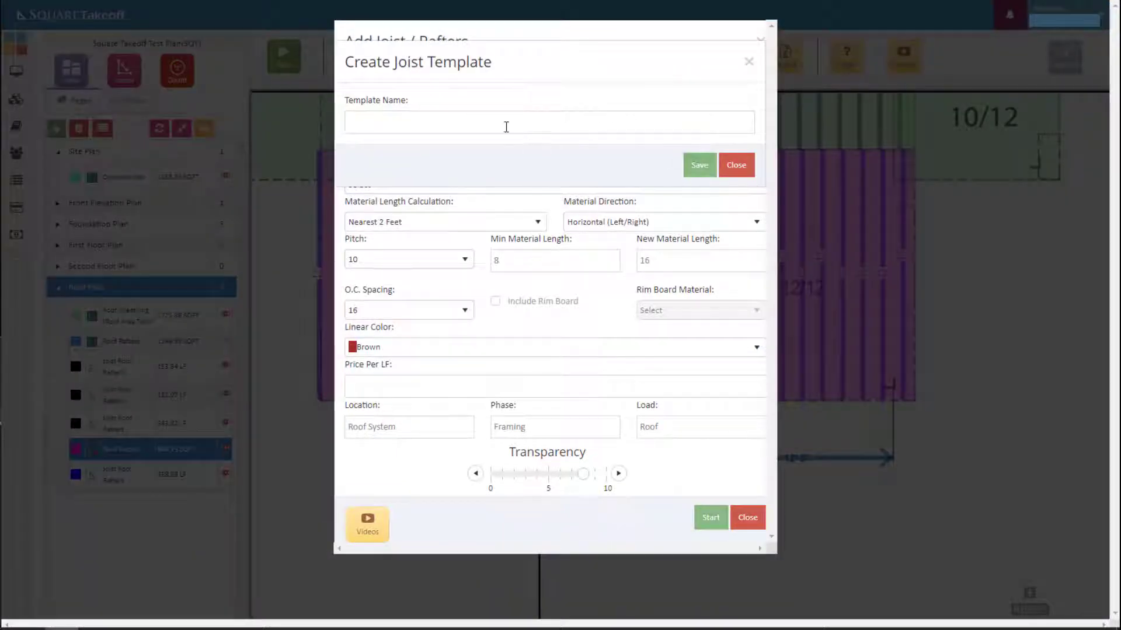
- Name the joist template '2x8 Roof Rafters' and save it
{"action": "left_click", "coordinate": [506, 126]}
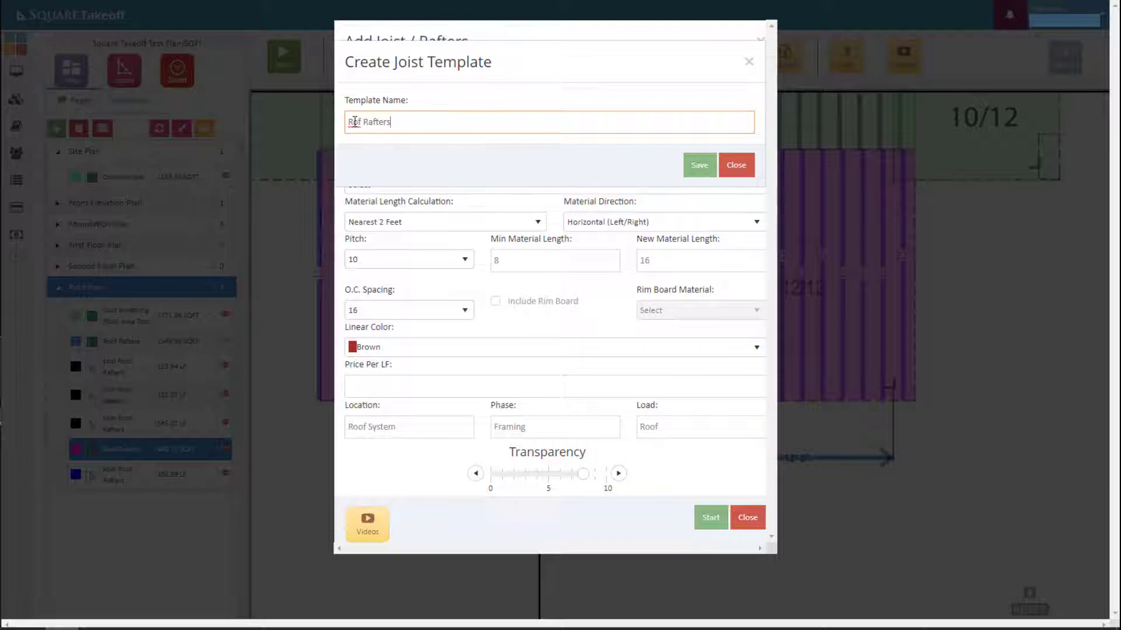
{"action": "type", "text": "o"}
{"action": "left_click", "coordinate": [350, 122]}
{"action": "left_click", "coordinate": [366, 122]}
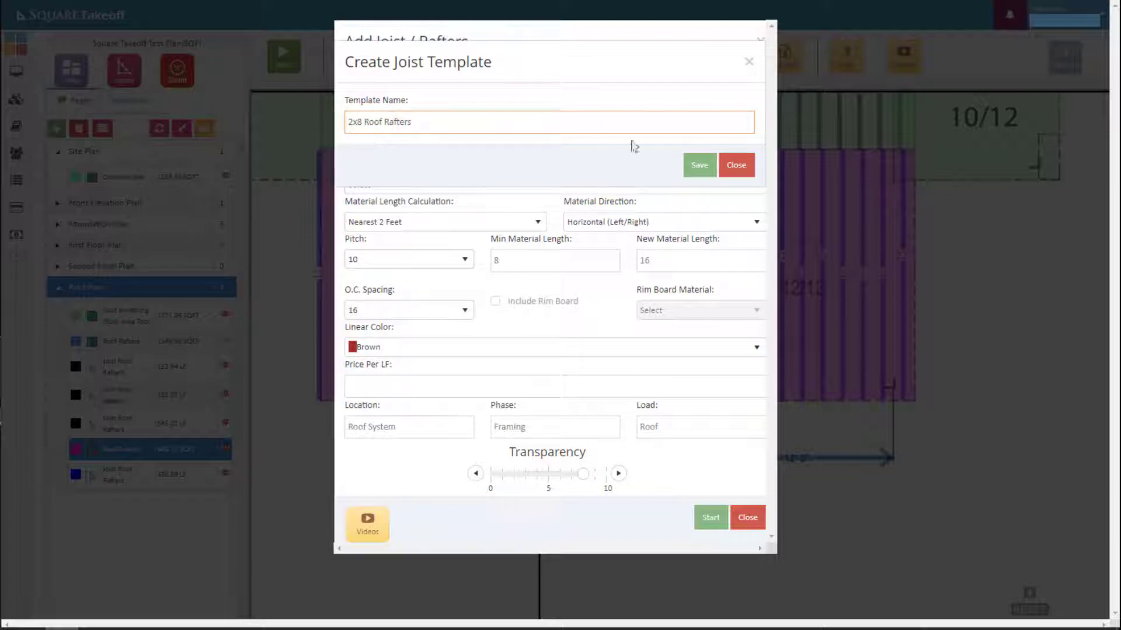
{"action": "left_click", "coordinate": [699, 167]}
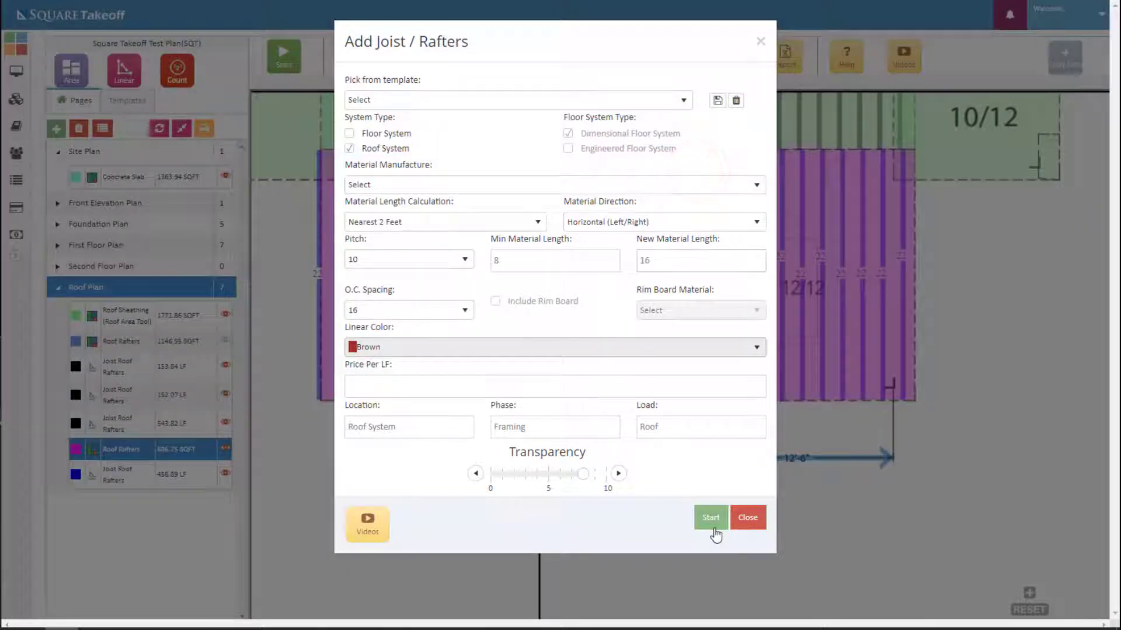
- Set manufacturer General, catalog Roof Rafter Tool Parts and folder 2x8 Roof Rafters
{"action": "left_click", "coordinate": [716, 534]}
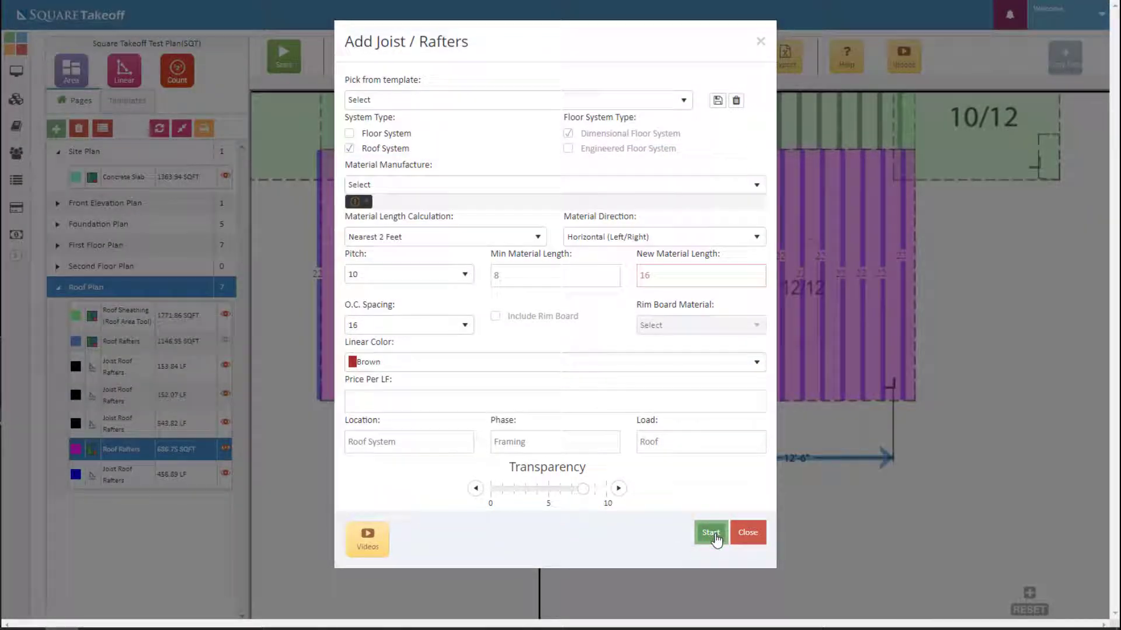
{"action": "left_click", "coordinate": [518, 184]}
{"action": "left_click", "coordinate": [401, 222]}
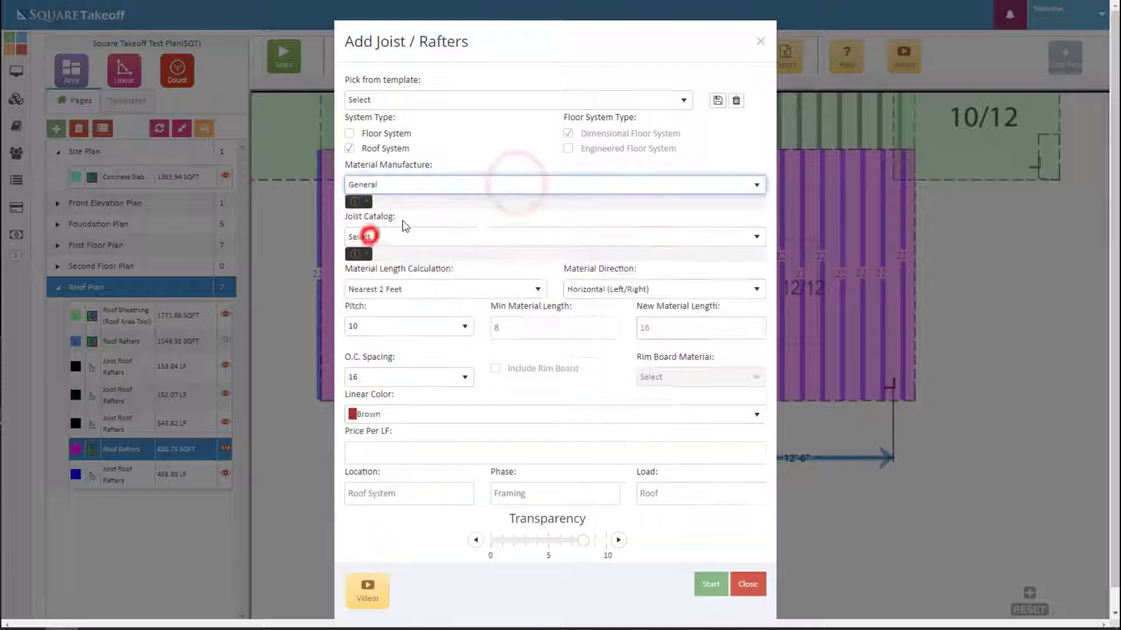
{"action": "left_click", "coordinate": [400, 221]}
{"action": "left_click", "coordinate": [374, 272]}
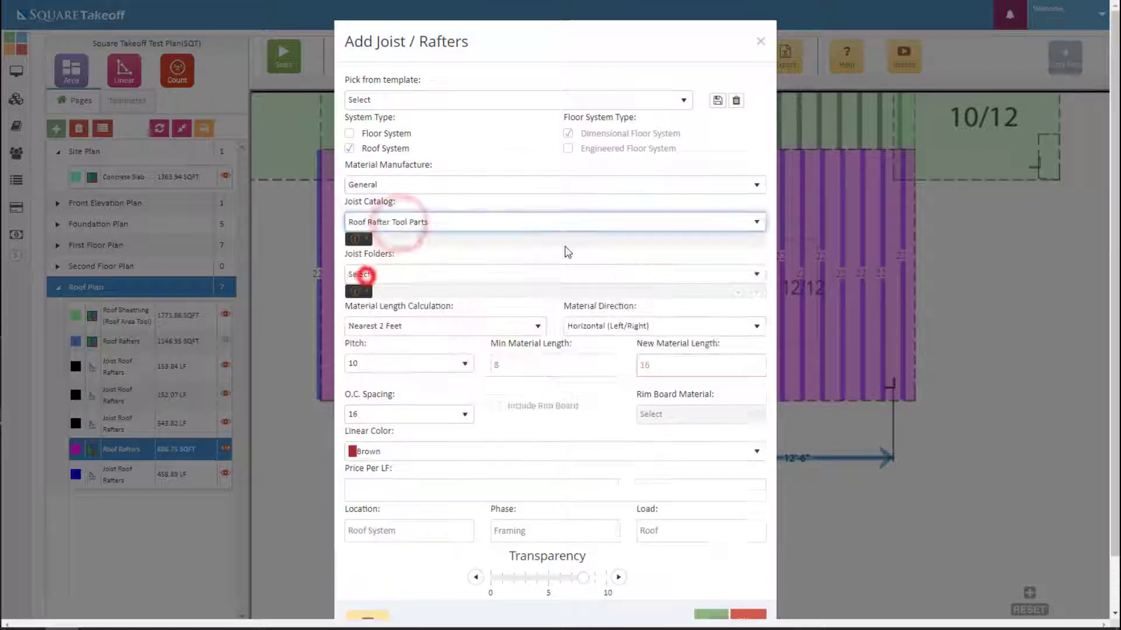
{"action": "left_click", "coordinate": [433, 275]}
{"action": "left_click", "coordinate": [358, 345]}
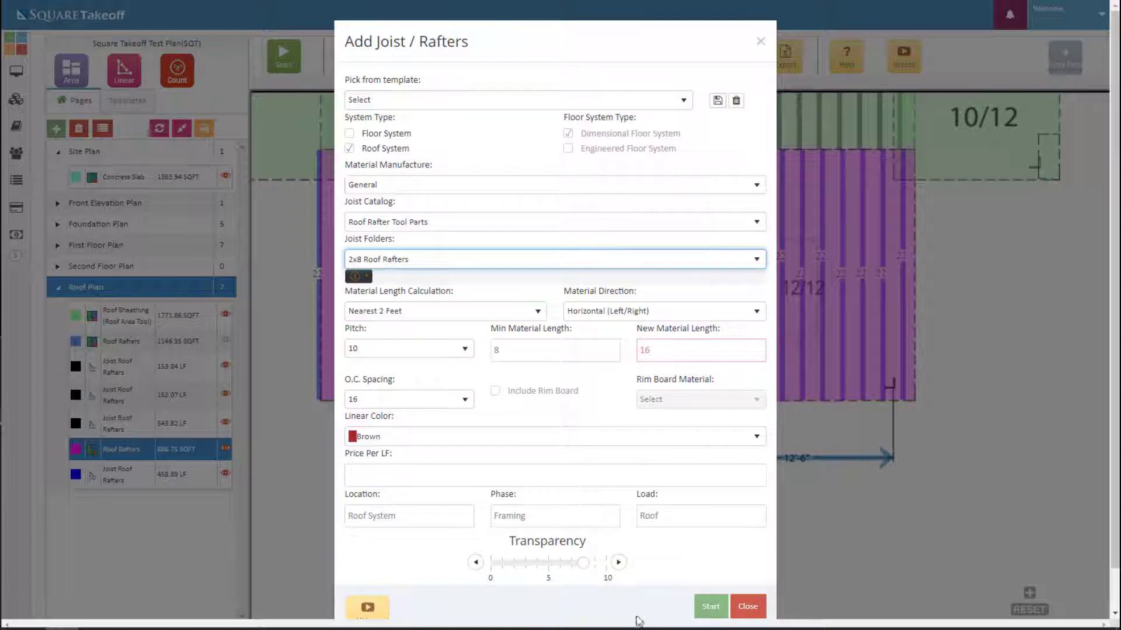
- Lay brown rafters across the left gable half, adding a 30.74 LF takeoff
{"action": "left_click", "coordinate": [709, 599]}
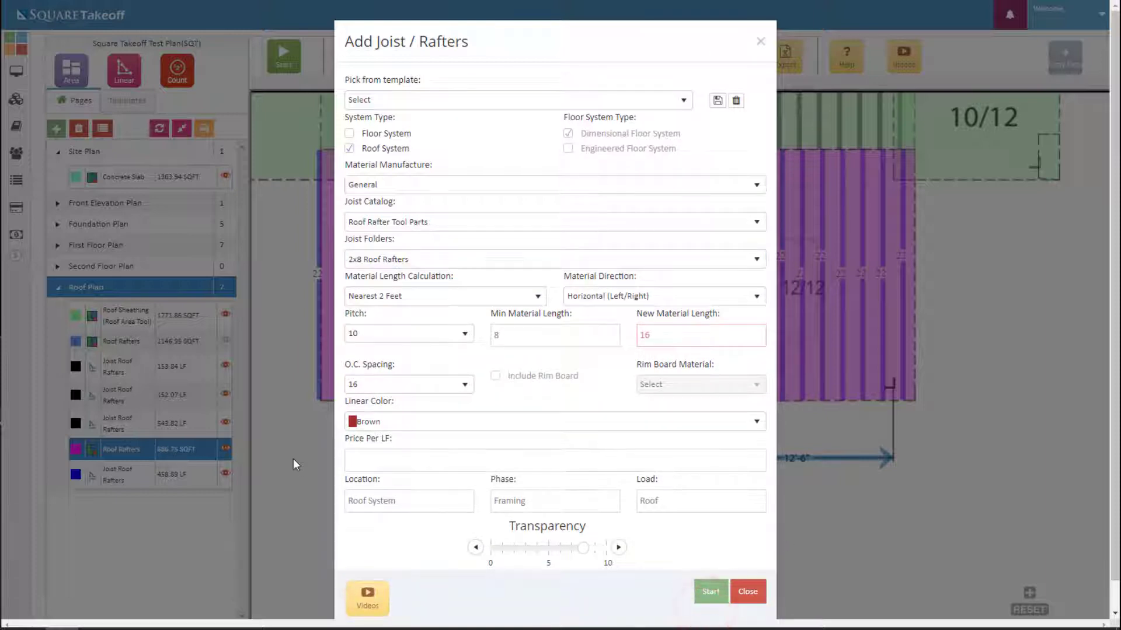
{"action": "left_click", "coordinate": [708, 594]}
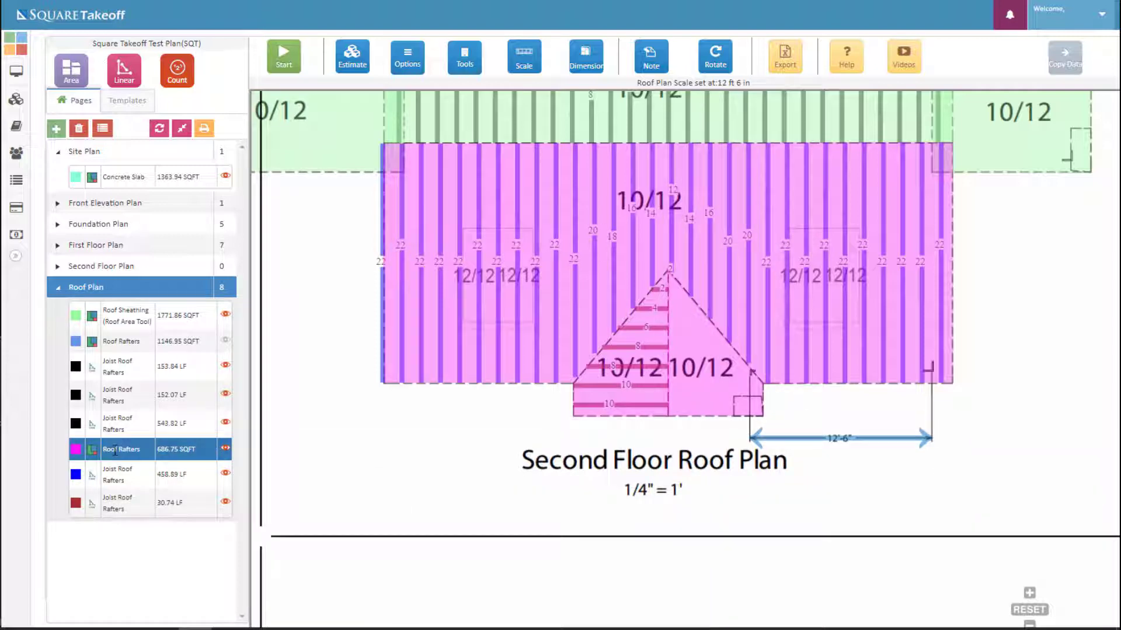
{"action": "left_click", "coordinate": [729, 376]}
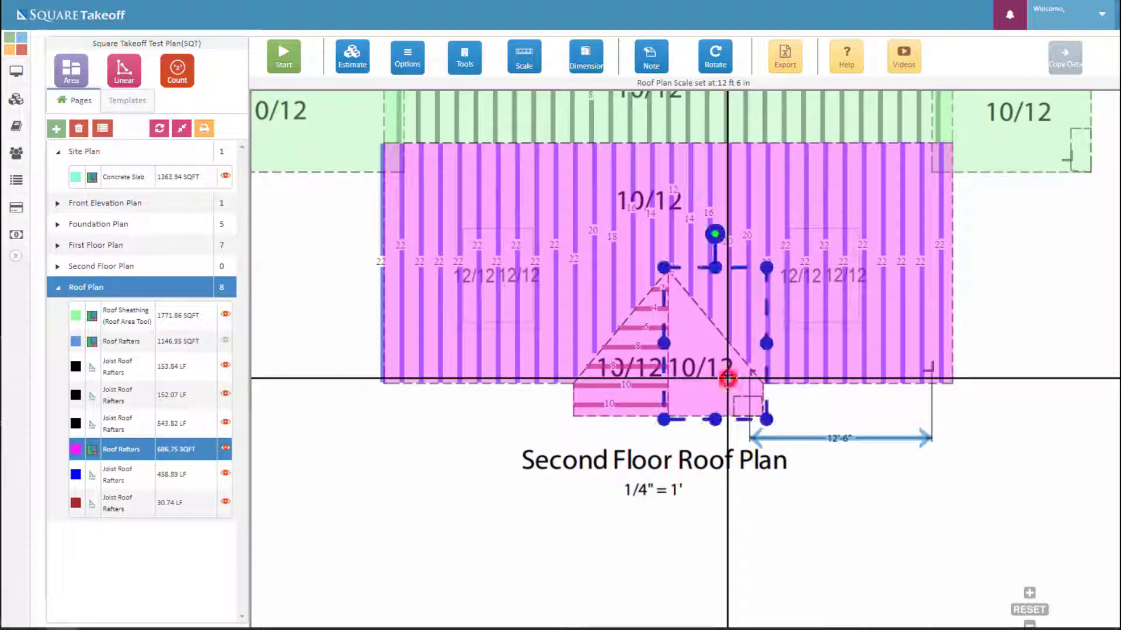
- Open Add Joist/Rafters for the triangle area with the 2x8 Roof Rafters template
{"action": "left_click", "coordinate": [461, 56]}
{"action": "left_click", "coordinate": [505, 107]}
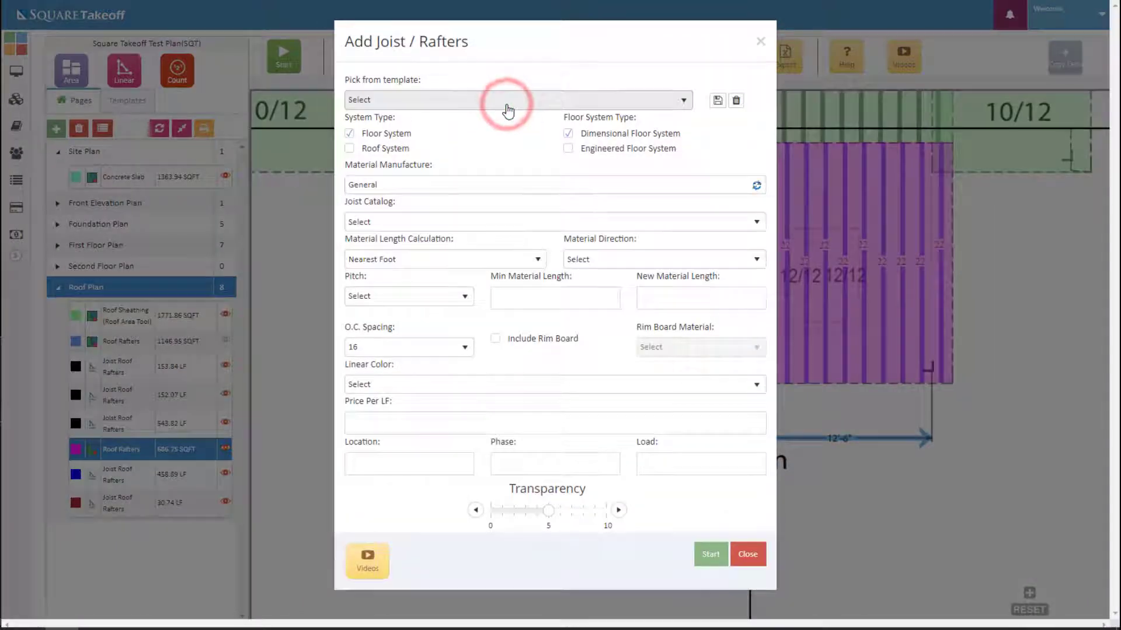
{"action": "left_click", "coordinate": [510, 98]}
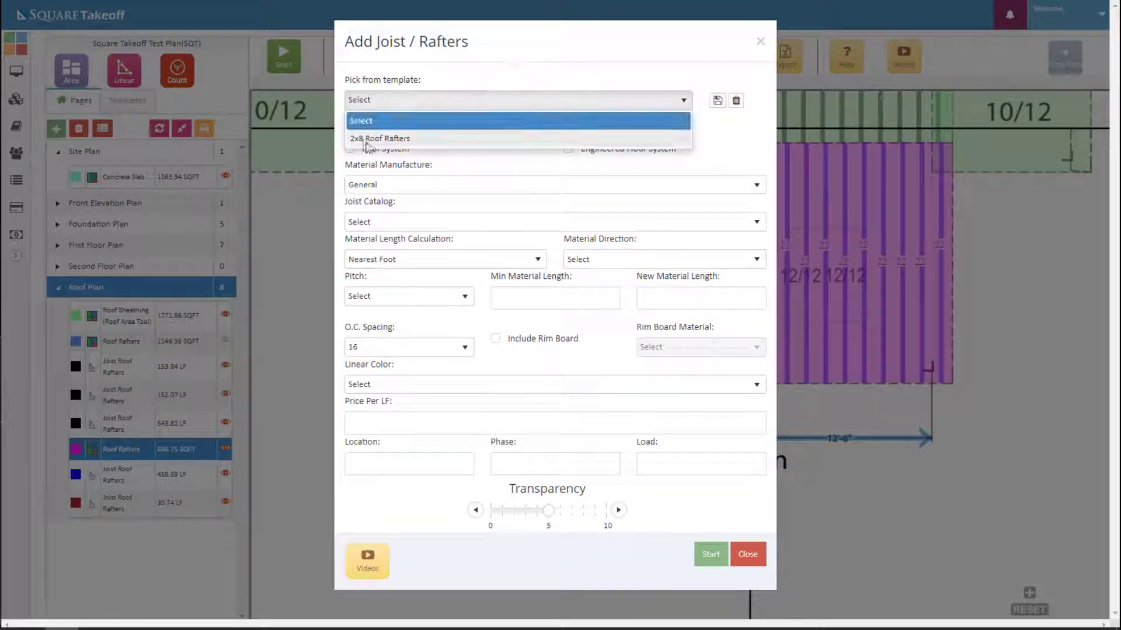
{"action": "left_click", "coordinate": [388, 138]}
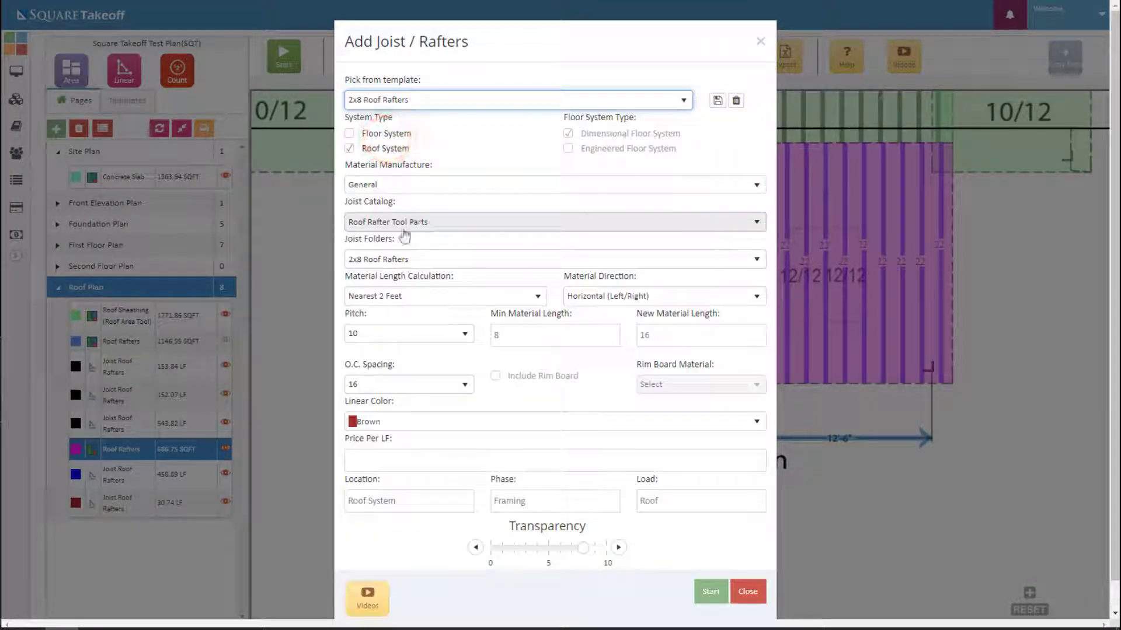
- Set the line colour to Gold and the direction to Manually Set Direction
{"action": "left_click", "coordinate": [484, 421]}
{"action": "scroll", "coordinate": [463, 500], "scroll_direction": "down", "scroll_amount": 5}
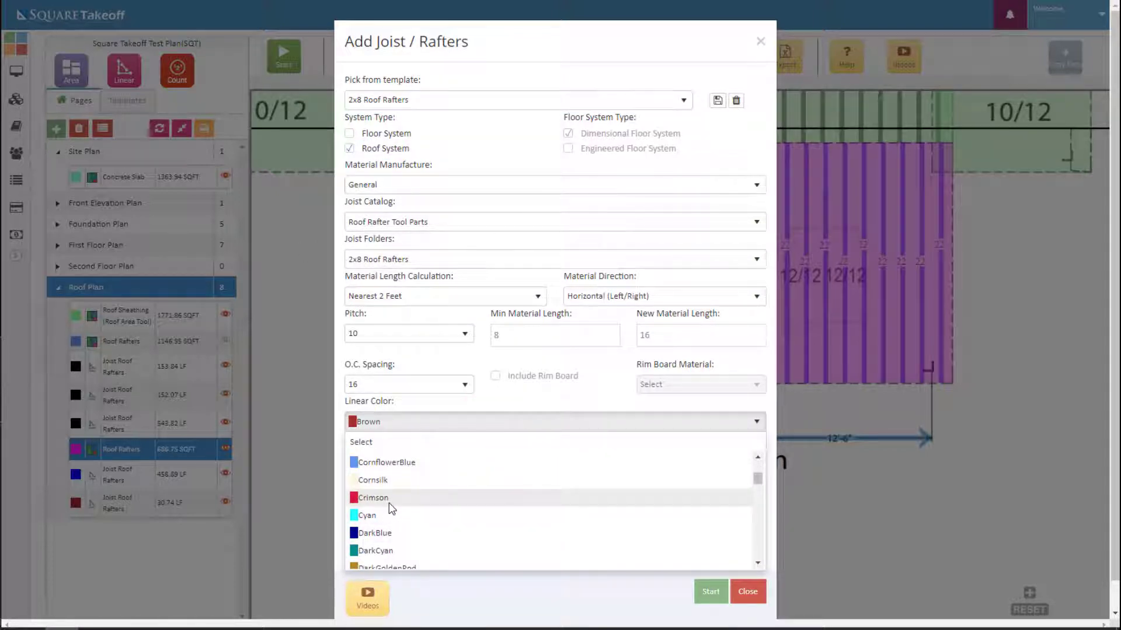
{"action": "scroll", "coordinate": [386, 531], "scroll_direction": "down", "scroll_amount": 2}
{"action": "scroll", "coordinate": [386, 531], "scroll_direction": "up", "scroll_amount": 5}
{"action": "scroll", "coordinate": [382, 517], "scroll_direction": "down", "scroll_amount": 10}
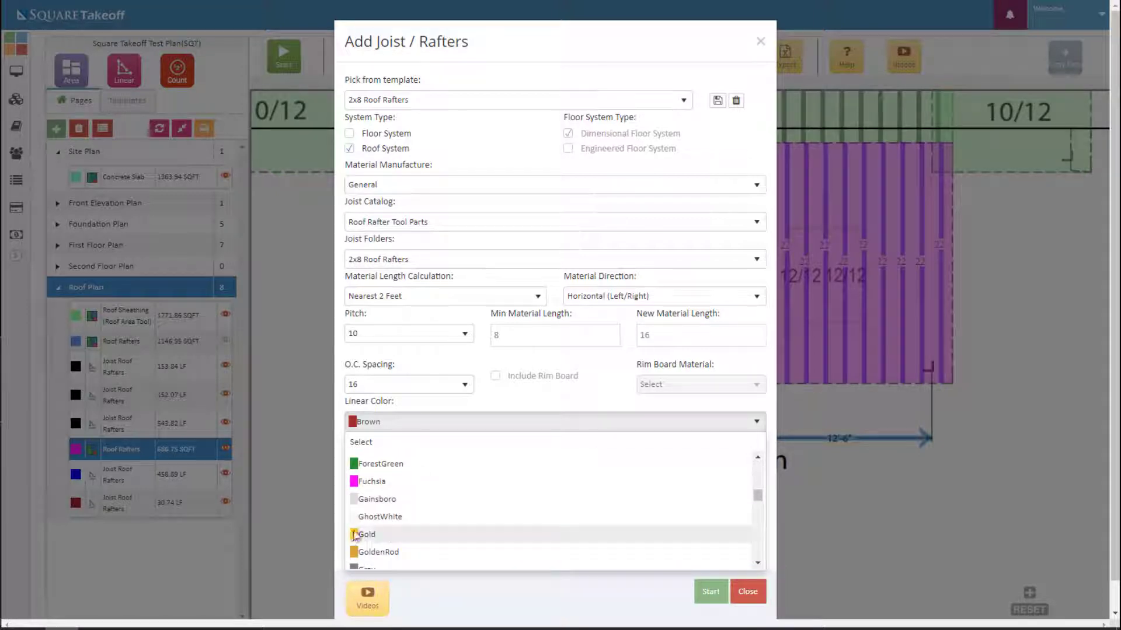
{"action": "left_click", "coordinate": [371, 536]}
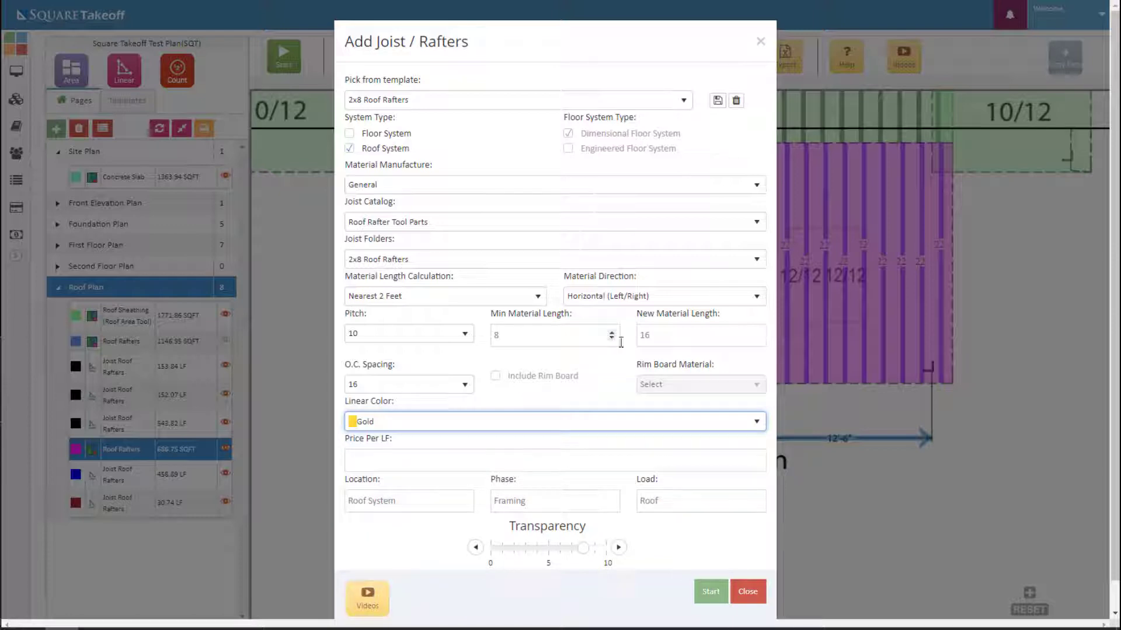
{"action": "left_click", "coordinate": [704, 290]}
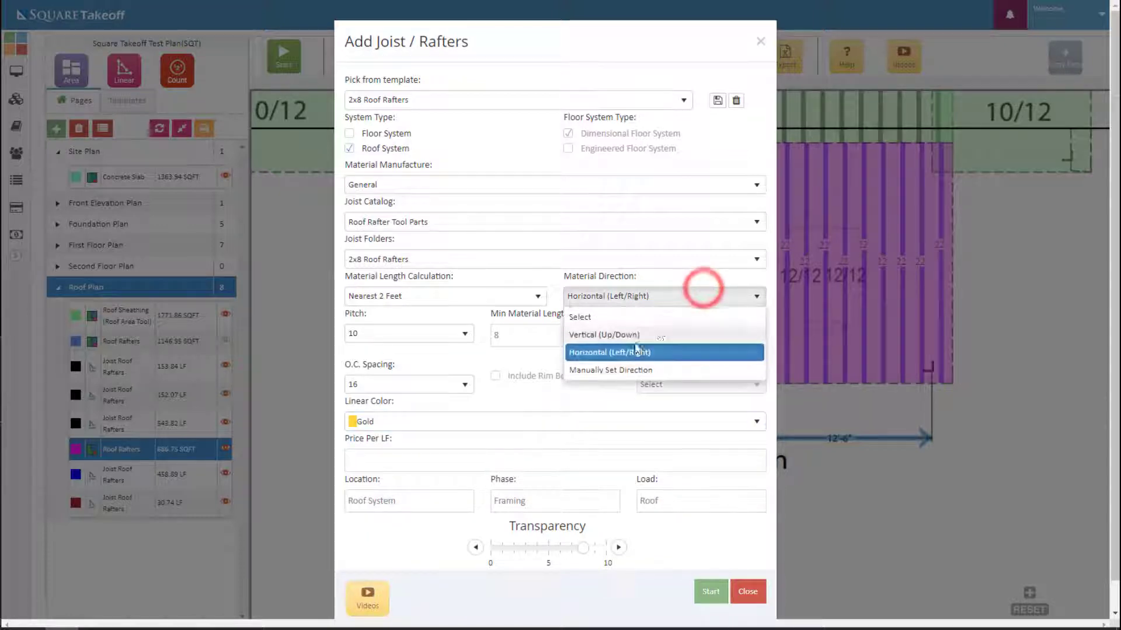
{"action": "left_click", "coordinate": [593, 370]}
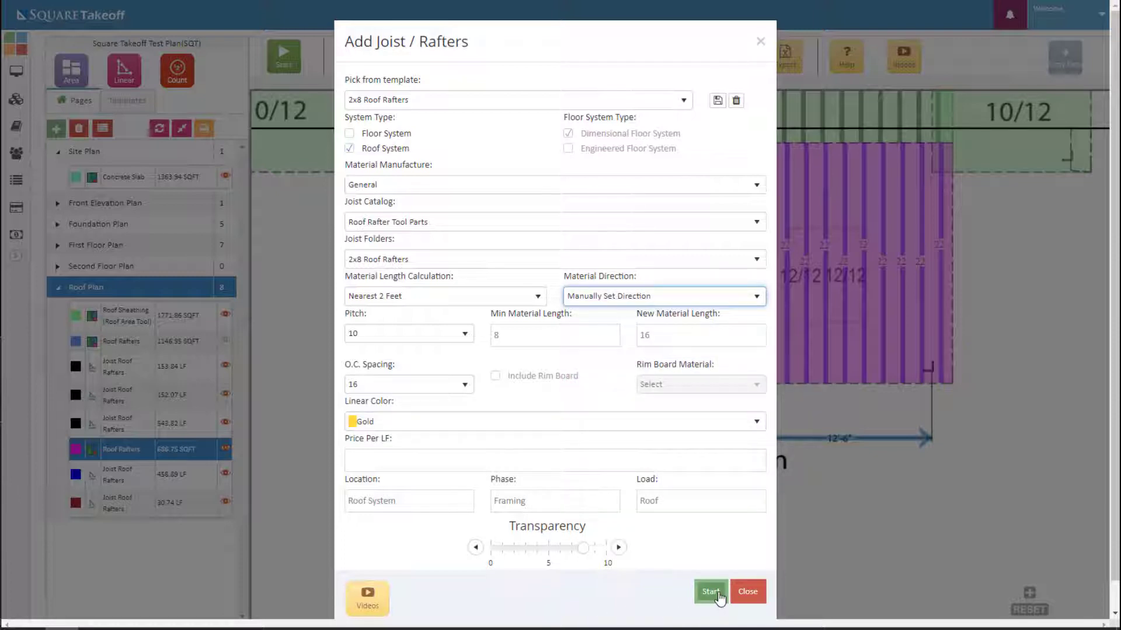
- Start the gold rafters and draw their direction line from gable centre to right edge
{"action": "left_click", "coordinate": [710, 592]}
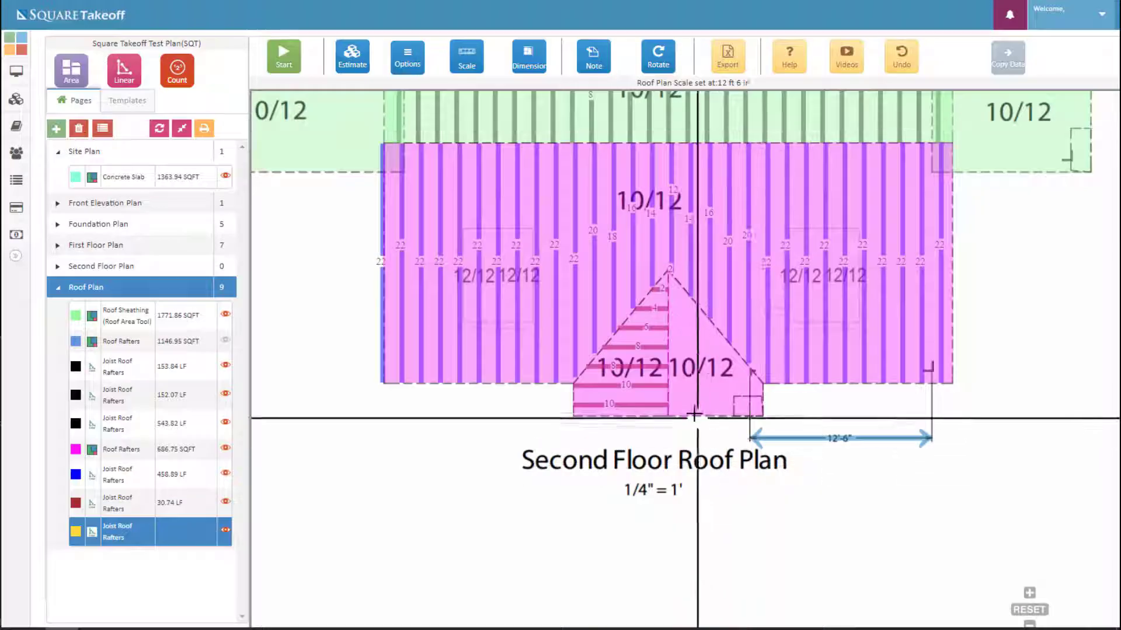
{"action": "scroll", "coordinate": [702, 392], "scroll_direction": "up", "scroll_amount": 4}
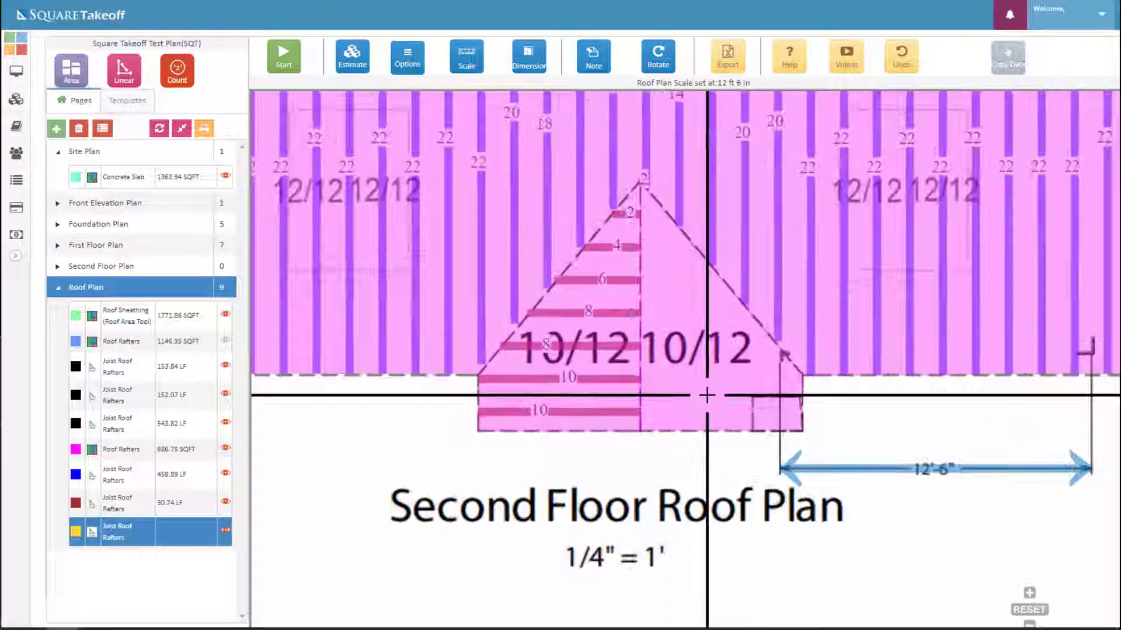
{"action": "scroll", "coordinate": [707, 395], "scroll_direction": "up", "scroll_amount": 3}
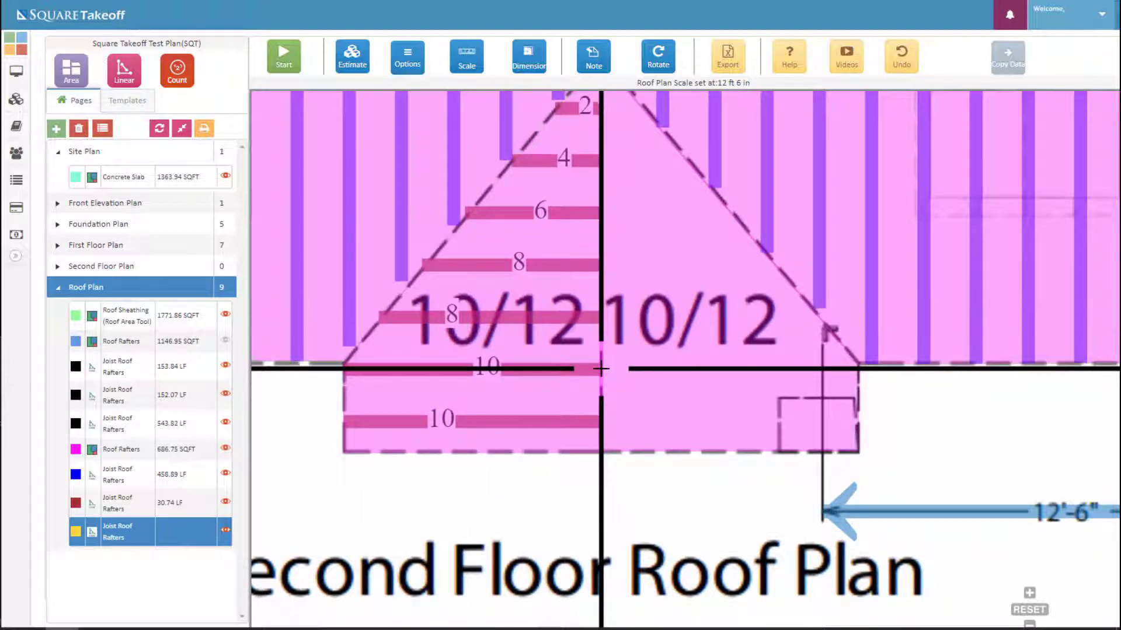
{"action": "left_click", "coordinate": [601, 368]}
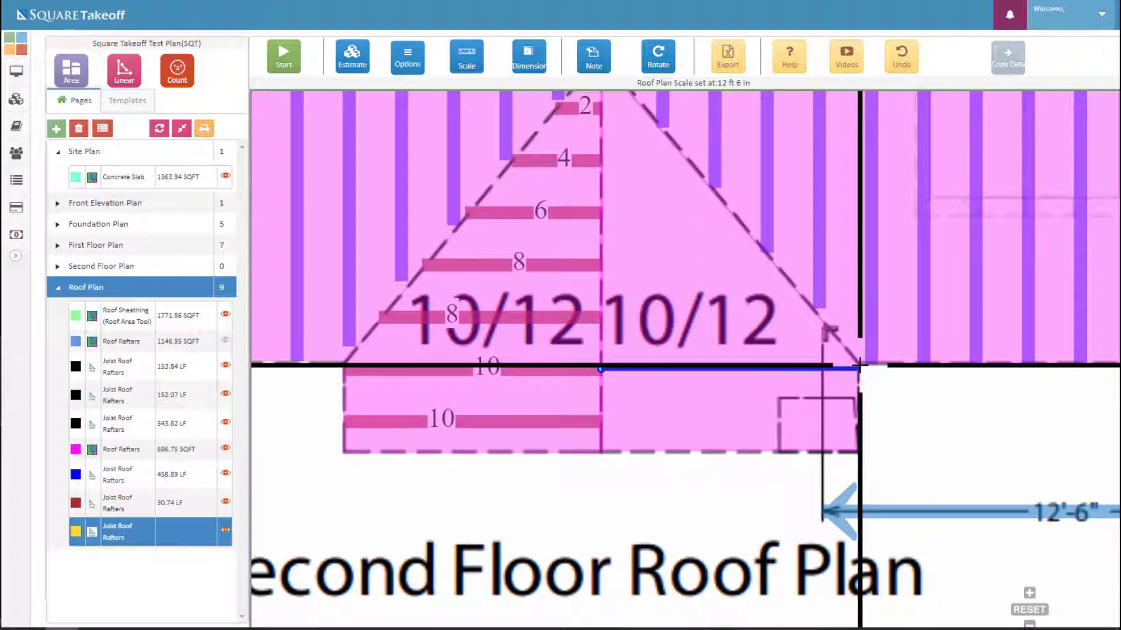
{"action": "left_click", "coordinate": [860, 367]}
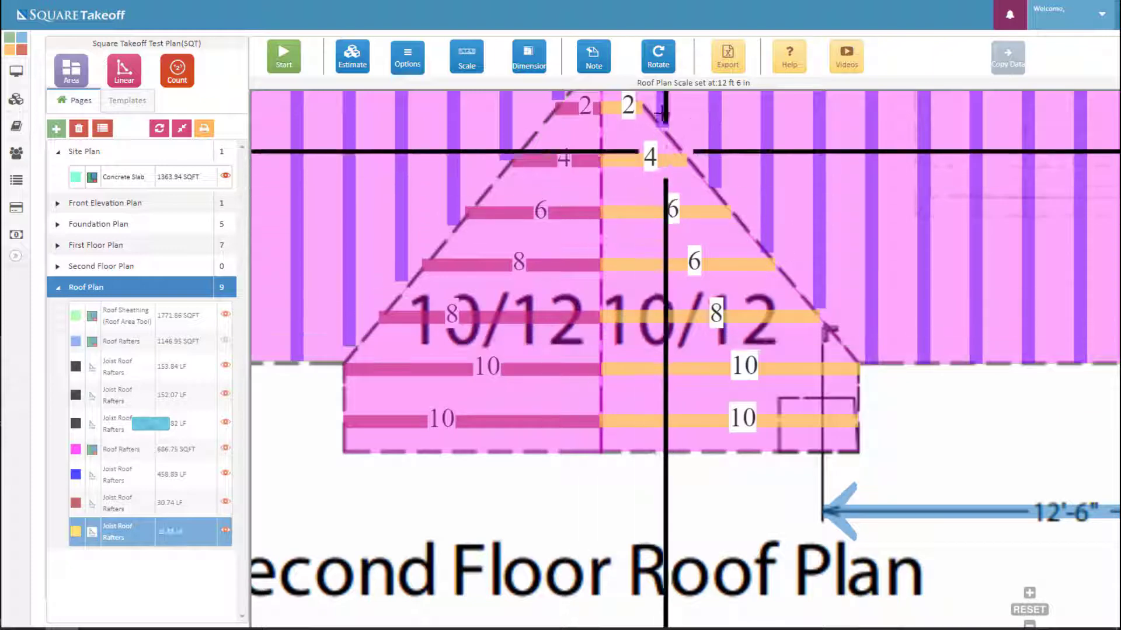